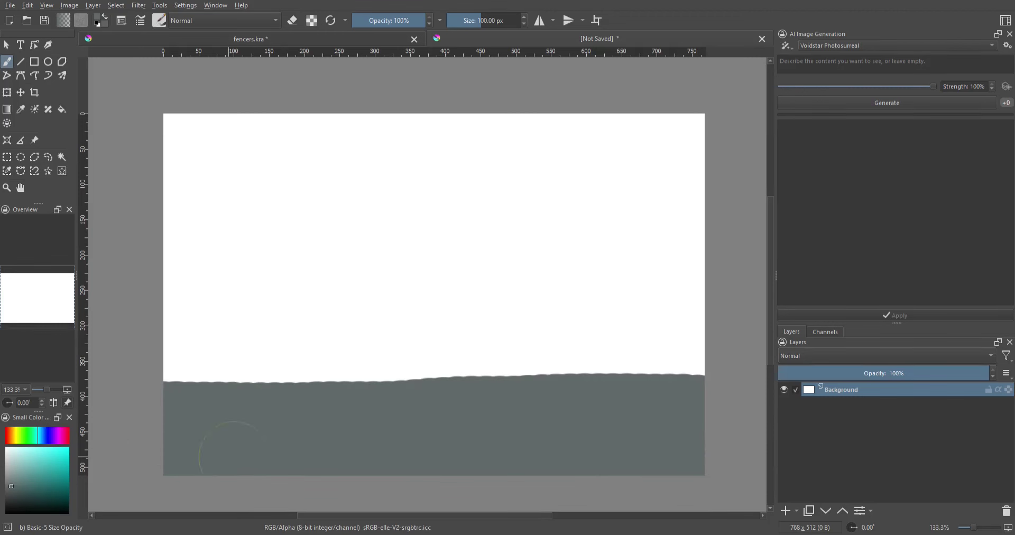
Step: Paint a grey floor, dark backdrop and tapered green pillars with a smaller brush
mouse_move(180, 339)
left_mouse_down()
mouse_move(691, 328)
mouse_move(190, 159)
left_mouse_up()
left_click(17, 436)
left_click(19, 474)
key("bracketleft")
key("bracketleft")
key("bracketleft")
left_click_drag(214, 117, 532, 114)
left_click_drag(594, 123, 687, 114)
Step: Add pale green highlights down each of the pillars
left_click(16, 459)
left_click_drag(226, 117, 227, 365)
left_click_drag(248, 114, 235, 317)
left_click_drag(338, 114, 360, 346)
left_click_drag(455, 114, 482, 341)
left_click_drag(571, 113, 613, 275)
left_click_drag(613, 113, 624, 370)
Step: Prompt 'abandoned station, cracked concrete, dilapidated, light shaft, empty', lower strength, and generate
type("abandoned station, cracked concrete, dilapidated, light shaft, empty")
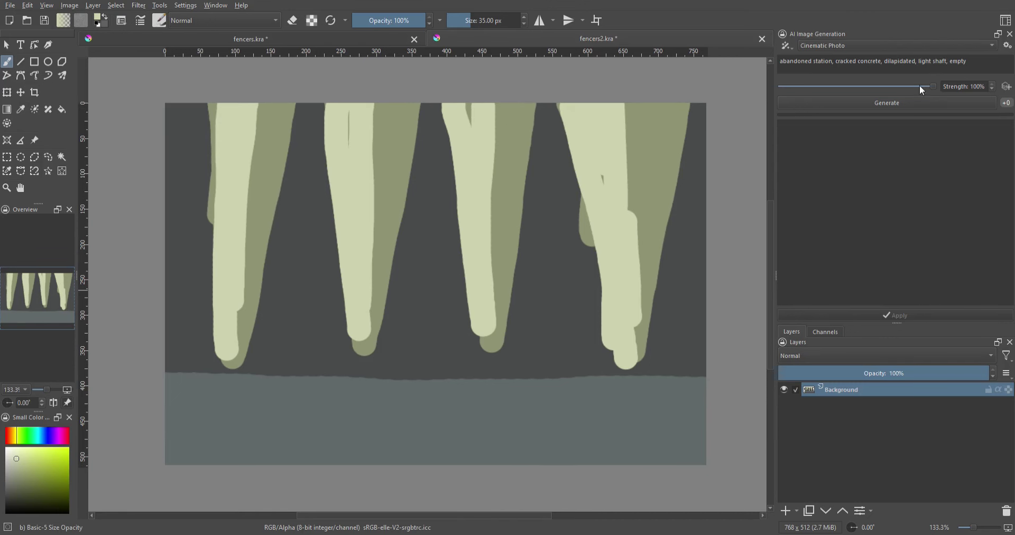
left_click_drag(933, 86, 902, 87)
left_click(894, 100)
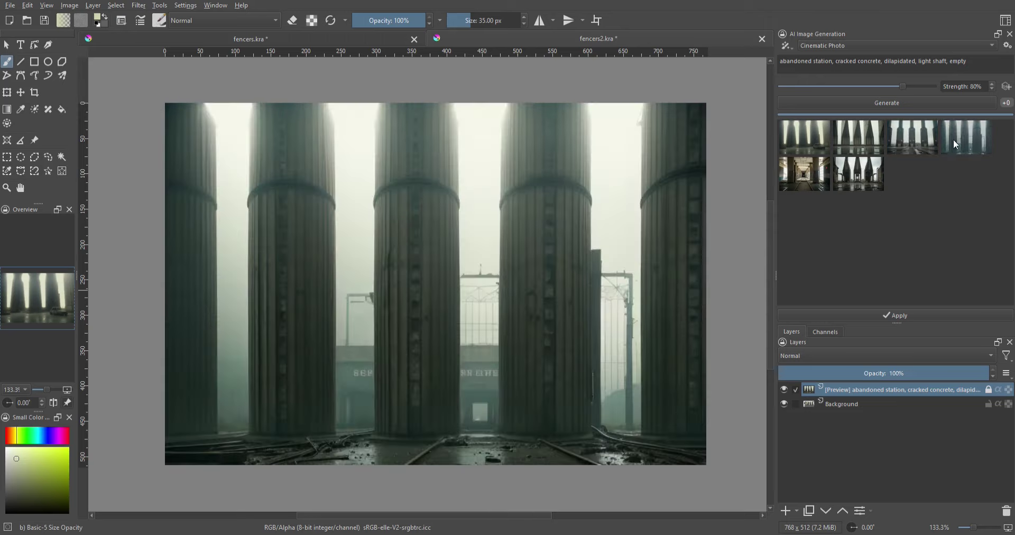
Step: Compare the generated results, generate more, and apply the arched-windows hall image as a layer
left_click(808, 172)
left_click(919, 167)
left_click(966, 172)
left_click(916, 100)
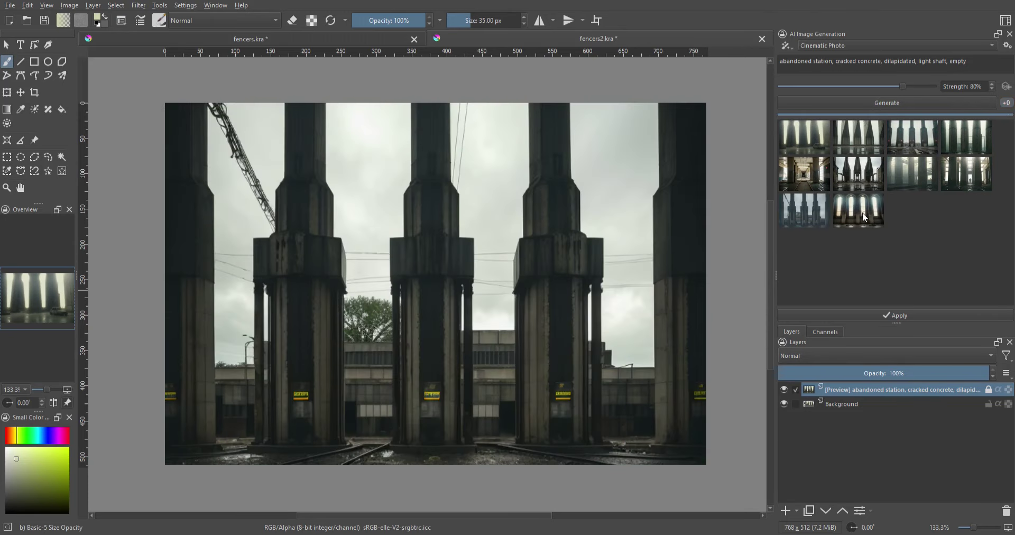
left_click(862, 213)
left_click(887, 316)
Step: Paste ref1.png, shrink it into the lower right, extract a pose control from it, then hide it
key("ctrl+v")
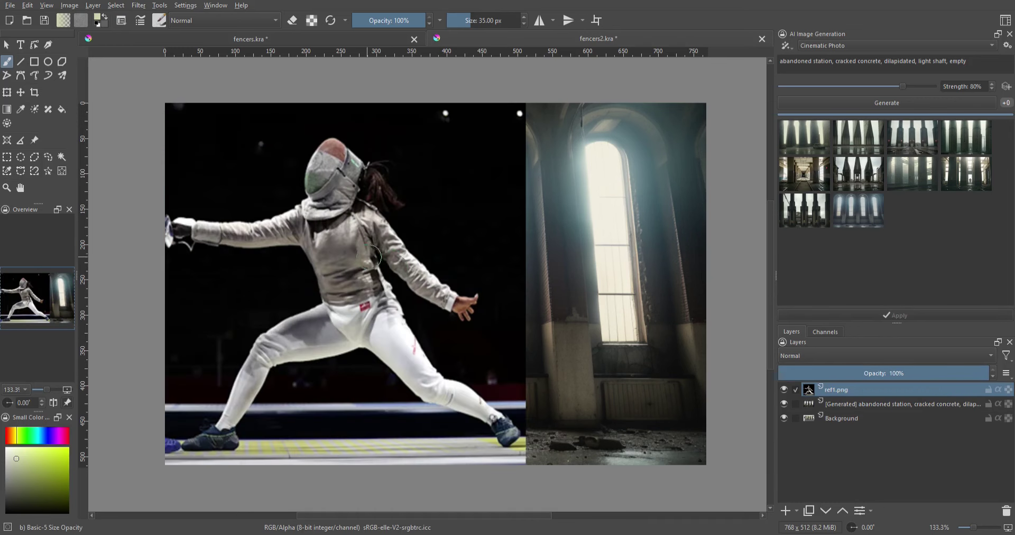
key("ctrl+t")
left_click_drag(410, 256, 585, 255)
mouse_move(340, 103)
left_mouse_down()
mouse_move(408, 185)
mouse_move(426, 190)
left_mouse_up()
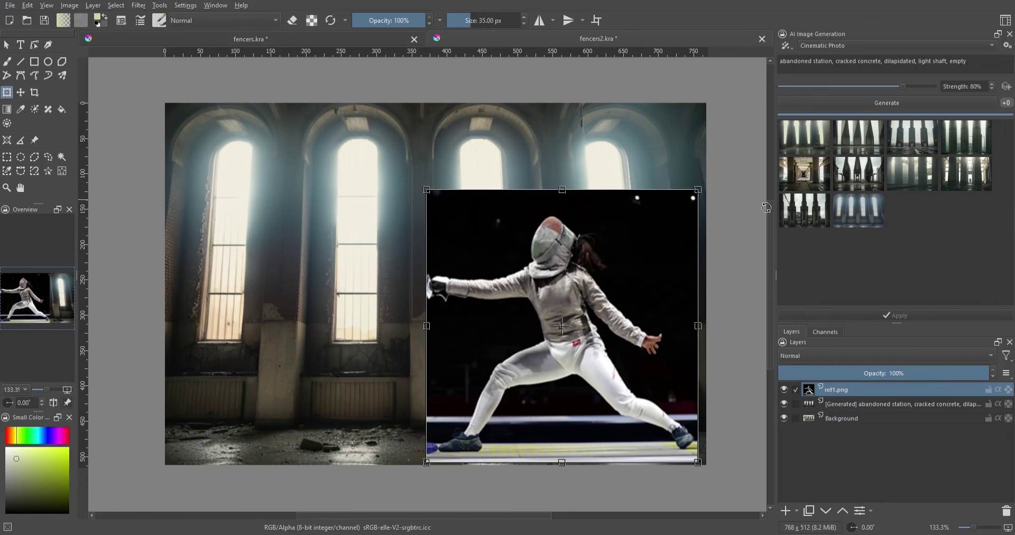
left_click(1006, 86)
left_click(943, 82)
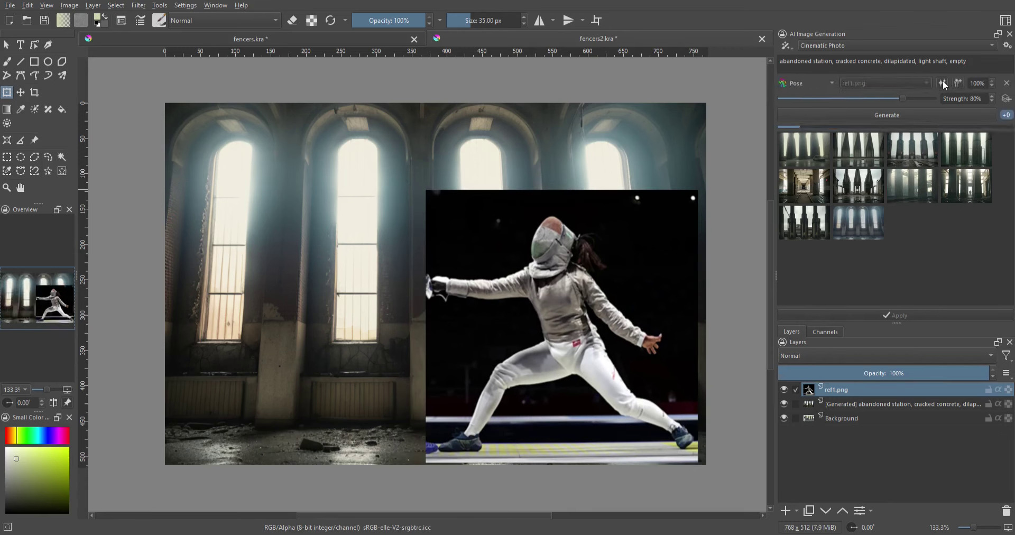
left_click(784, 404)
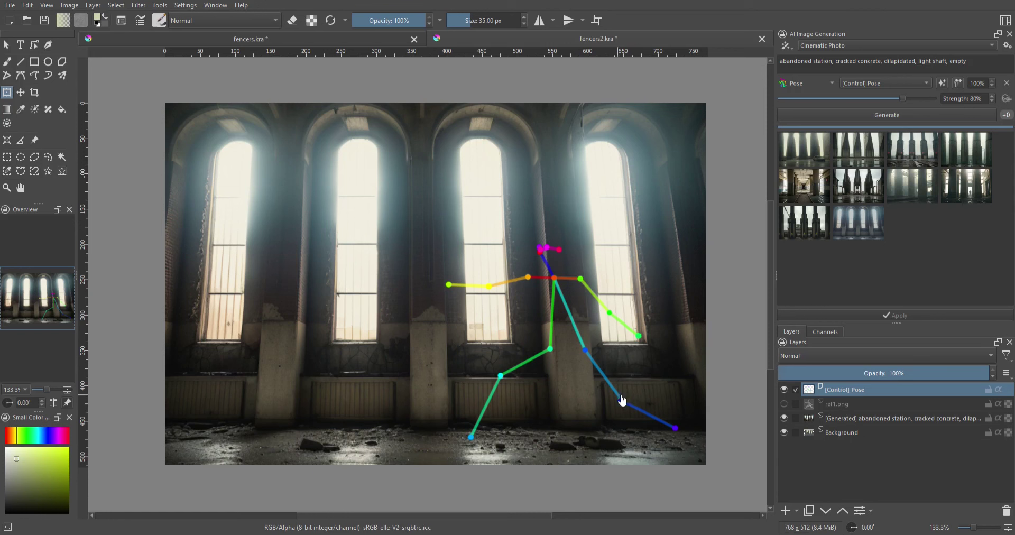
Step: On a new paint layer, paint a rough purple lunging fencer over the pose skeleton
key("b")
left_click_drag(388, 299, 428, 313)
key("ctrl+z")
left_click_drag(582, 349, 683, 436)
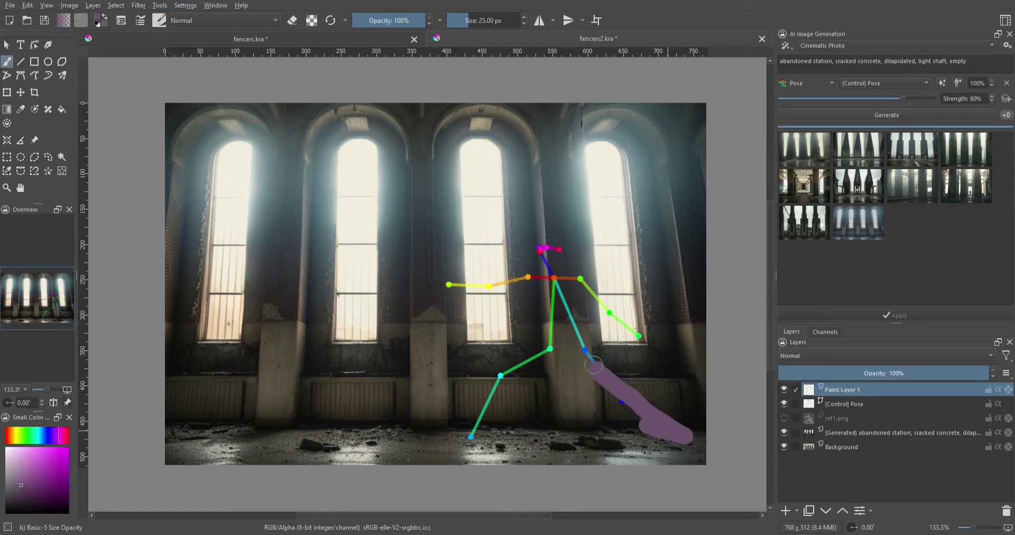
left_click_drag(550, 275, 476, 434)
mouse_move(544, 296)
left_mouse_down()
mouse_move(594, 293)
mouse_move(659, 336)
left_mouse_up()
mouse_move(540, 277)
left_mouse_down()
mouse_move(455, 285)
mouse_move(545, 243)
mouse_move(544, 254)
mouse_move(555, 236)
left_mouse_up()
left_click(541, 314, "ctrl")
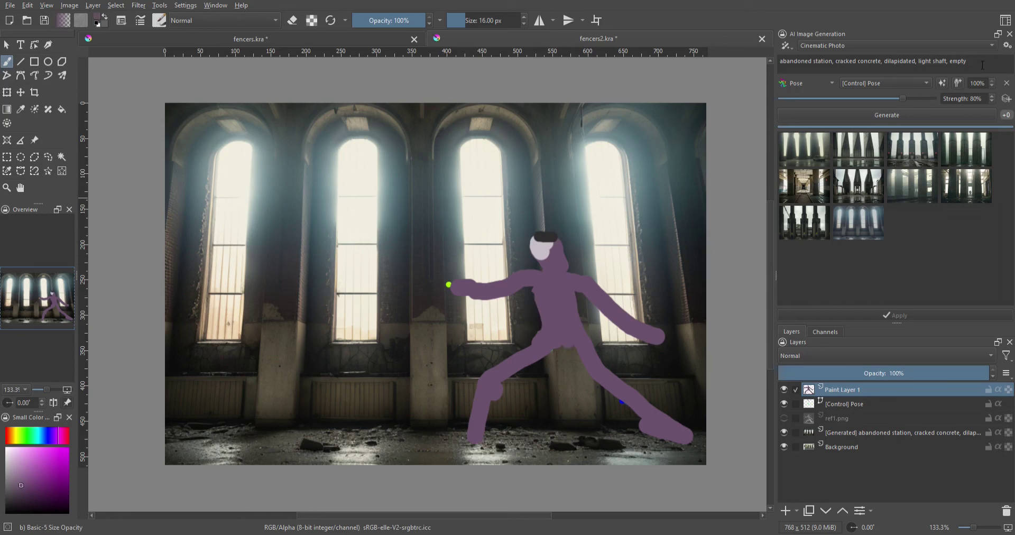
Step: Prepend 'fencer in the dark, masked, athlete,' to the prompt and apply a white-suited fencer result
type("fencer in the dark, masked, a")
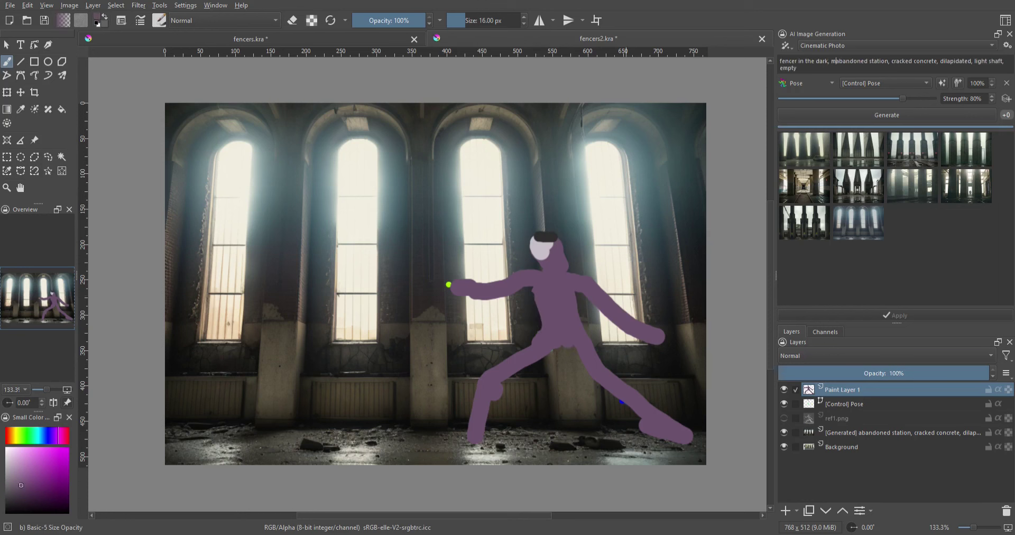
type("thlete,")
left_click(904, 115)
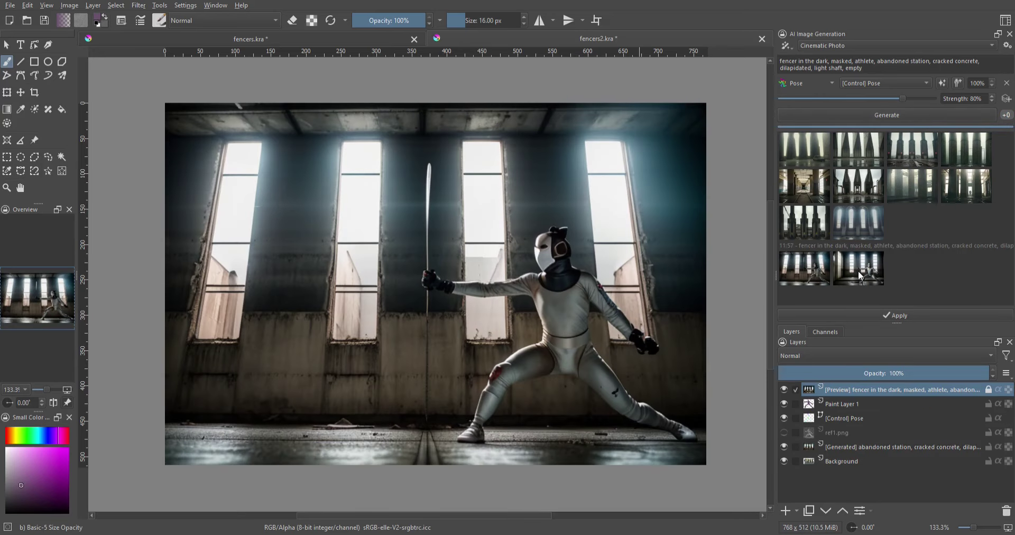
mouse_move(846, 404)
left_mouse_down()
mouse_move(855, 388)
mouse_move(846, 412)
mouse_move(847, 385)
left_mouse_up()
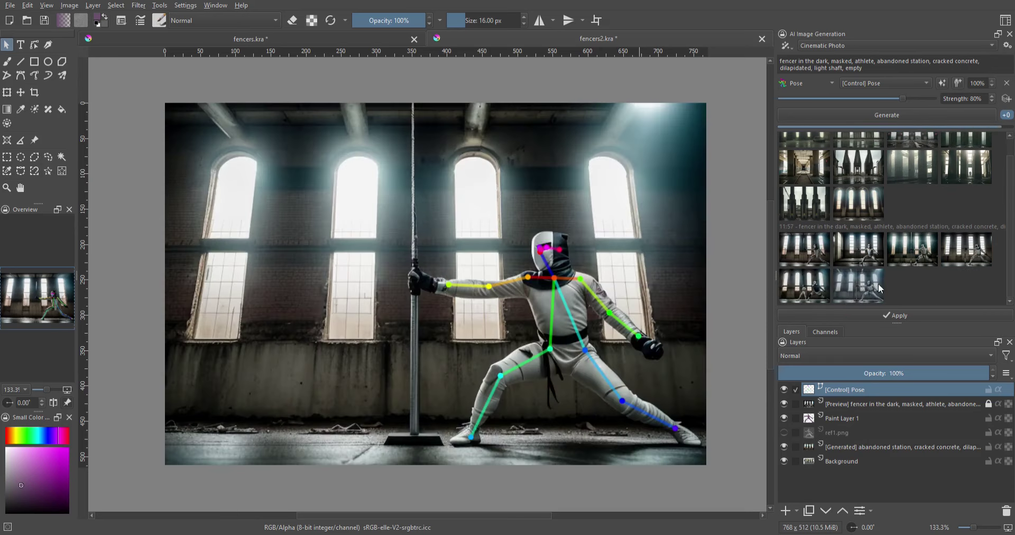
left_click(910, 287)
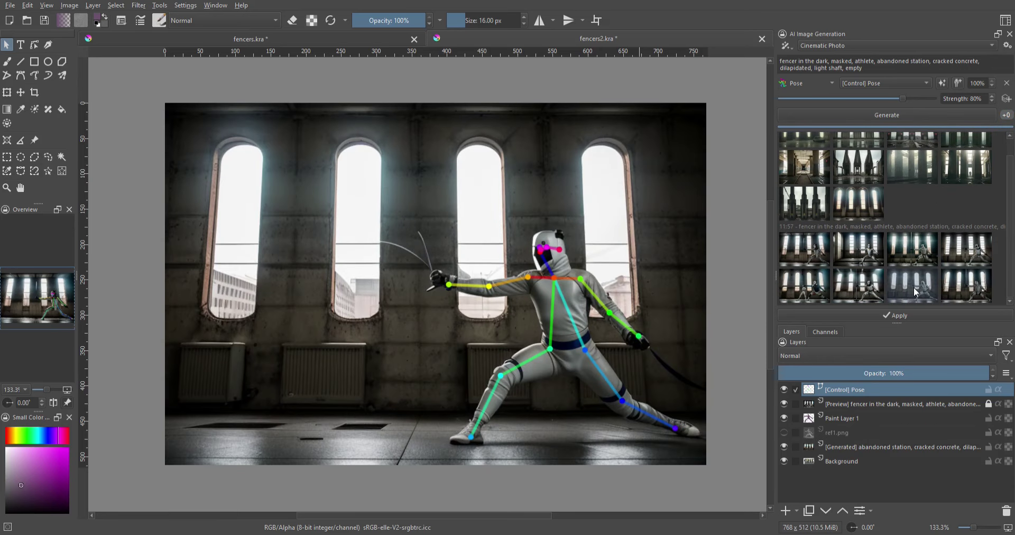
left_click(960, 287)
left_click(873, 314)
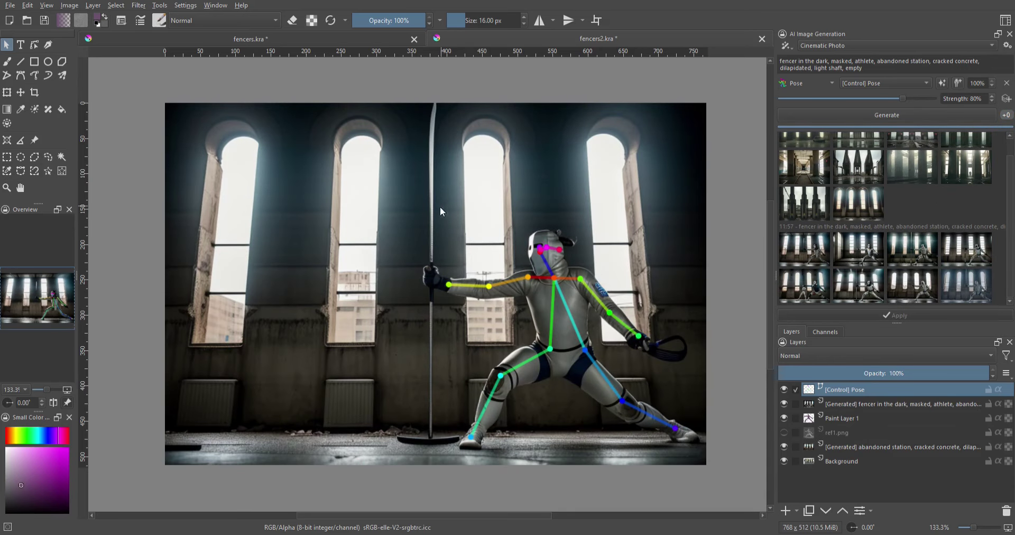
Step: On a new paint layer, paint over the vertical pole with the sampled wall colour
key("b")
key("Insert")
left_click(431, 296, "ctrl")
left_click_drag(430, 317, 431, 434)
Step: Move the pose skeleton left over the windows and mirror it horizontally
left_click(855, 391)
left_click_drag(411, 203, 697, 455)
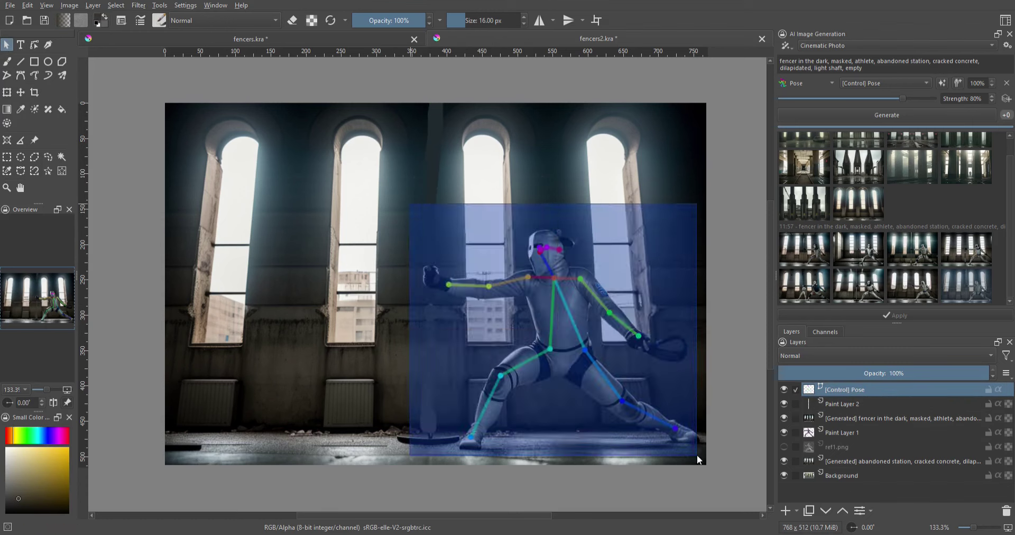
left_click_drag(625, 288, 362, 272)
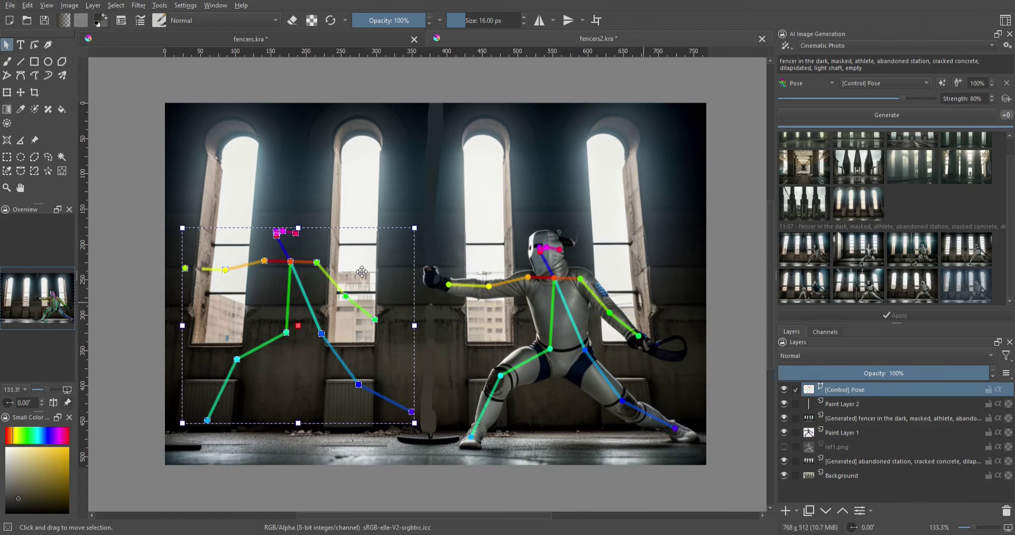
key("ctrl+shift+h")
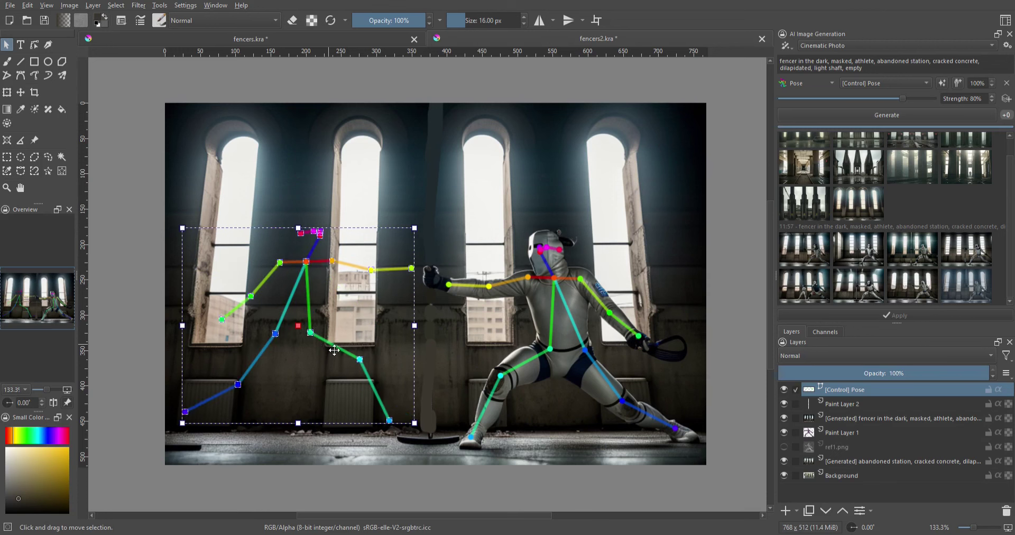
left_click_drag(206, 319, 213, 337)
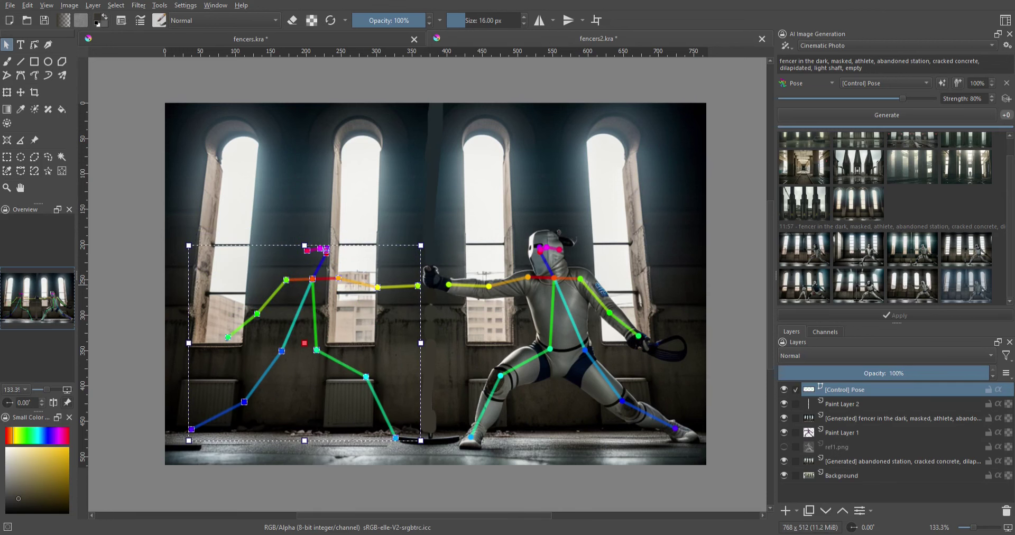
left_click_drag(211, 214, 302, 226)
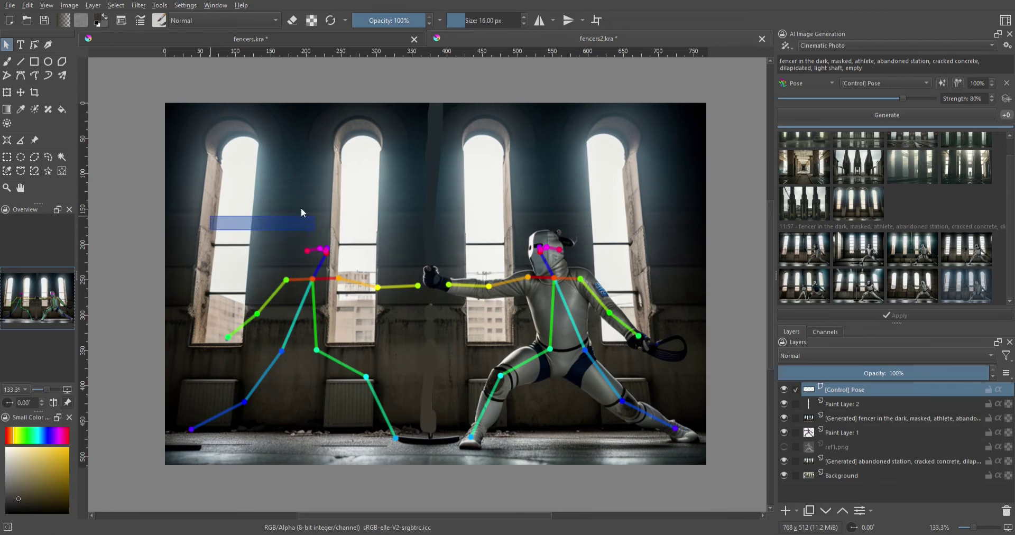
Step: Lower the wrists and reposition the left skeleton's upper body, knees and ankles
left_click_drag(377, 287, 354, 317)
left_click_drag(416, 286, 393, 329)
left_click_drag(191, 197, 399, 363)
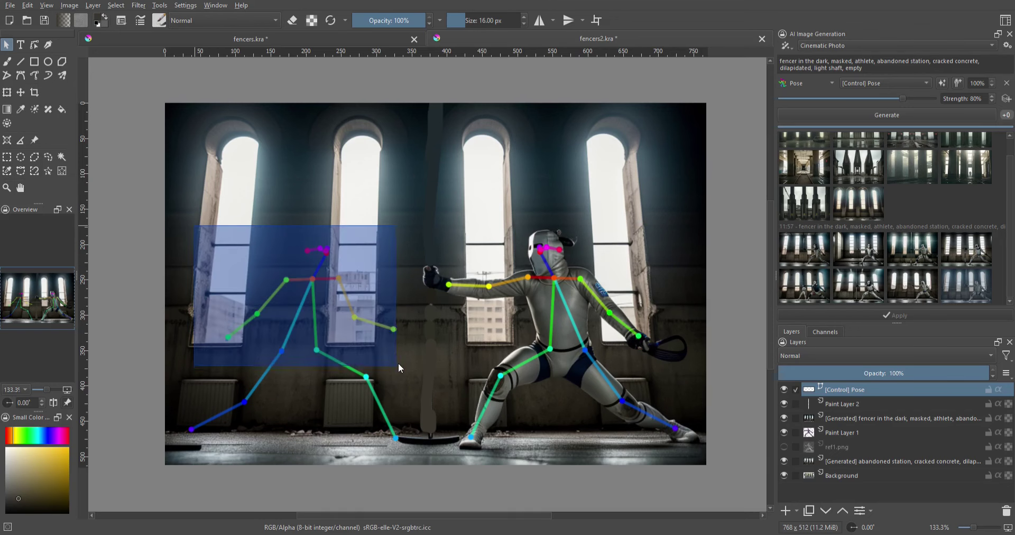
left_click_drag(324, 313, 324, 296)
left_click_drag(244, 402, 266, 393)
left_click_drag(191, 430, 224, 430)
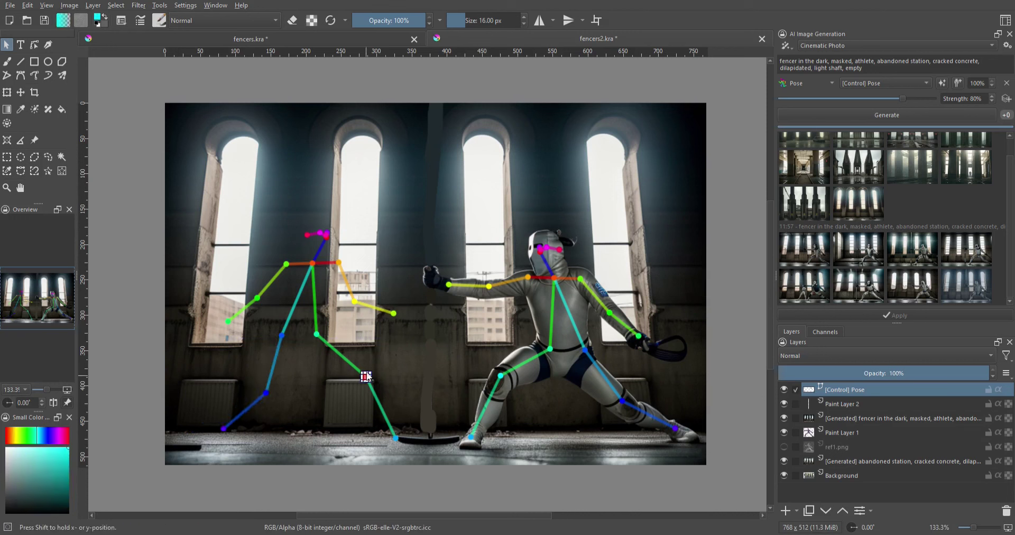
left_click_drag(366, 377, 367, 369)
left_click_drag(395, 438, 385, 431)
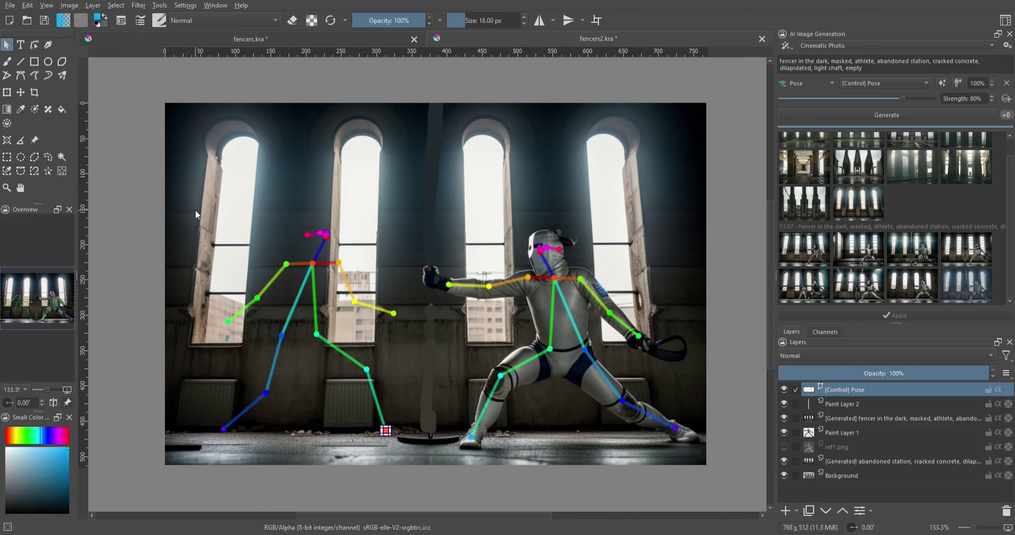
Step: Fine-tune the left skeleton's head, shoulders, elbows, wrists and feet into a fencing stance
left_click_drag(194, 191, 336, 329)
left_click_drag(325, 296, 302, 296)
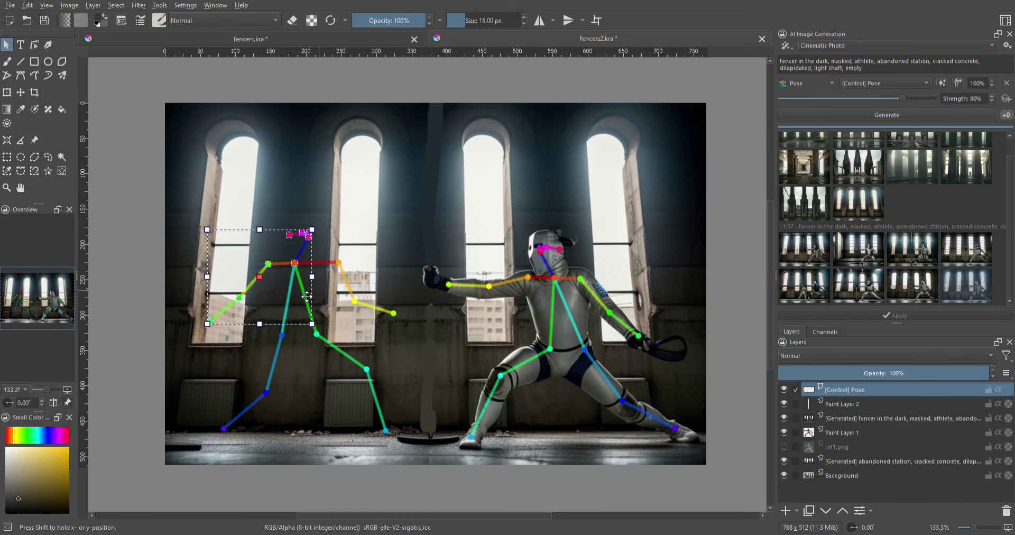
mouse_move(234, 297)
left_mouse_down()
mouse_move(251, 306)
mouse_move(230, 337)
left_mouse_up()
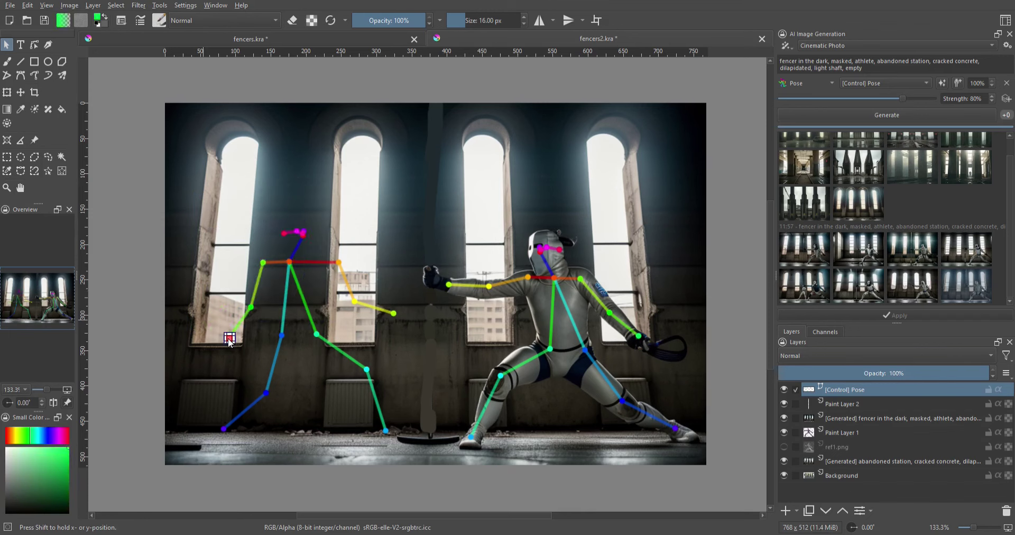
left_click_drag(265, 266, 265, 271)
left_click_drag(338, 261, 319, 265)
left_click_drag(354, 301, 334, 298)
left_click_drag(394, 313, 371, 313)
left_click_drag(386, 431, 387, 434)
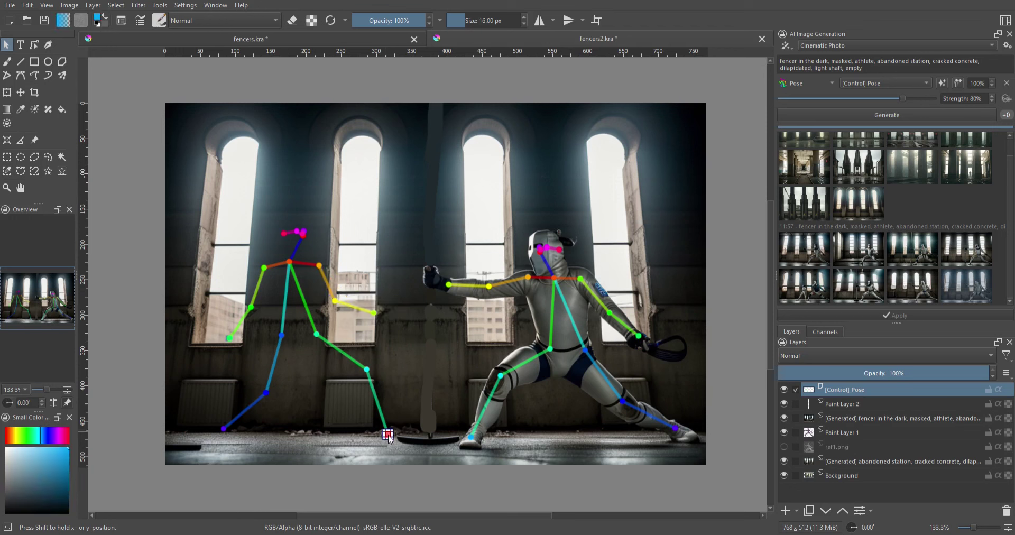
left_click_drag(223, 429, 225, 431)
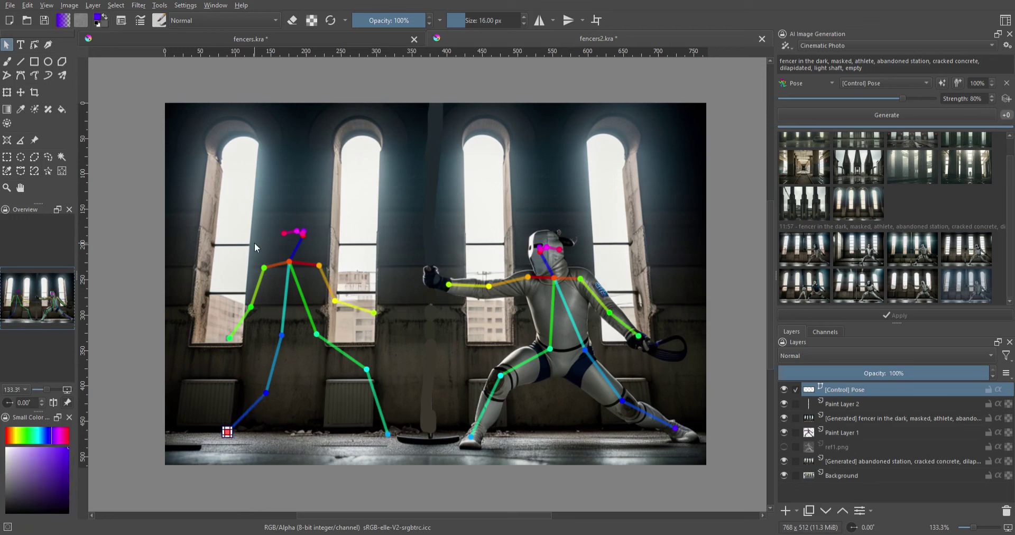
left_click_drag(299, 233, 308, 238)
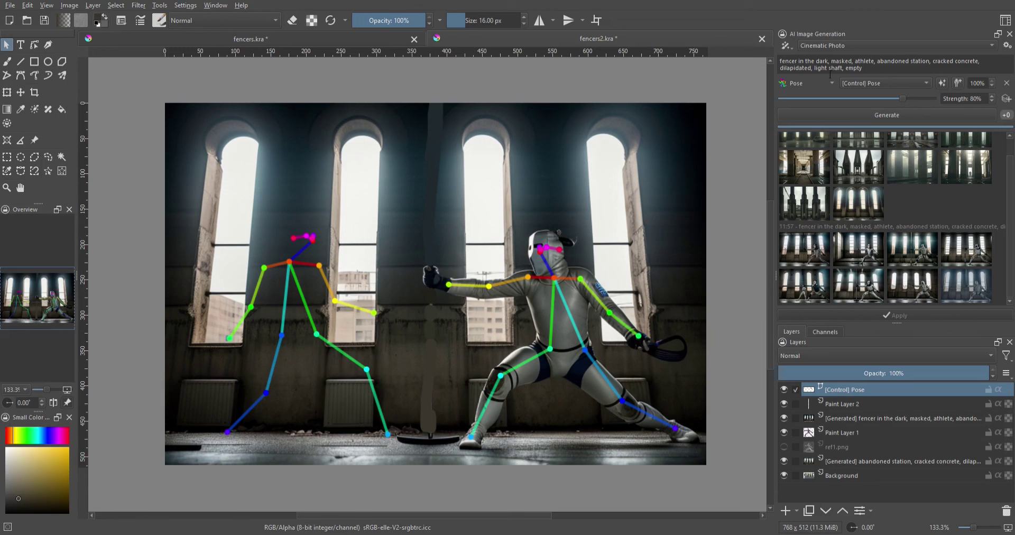
Step: Add 'futuristic suit, face off, athlete' to the prompt and paint a dark, grey-highlighted figure over the left skeleton
type("futuristic suit, face off, athlete, a")
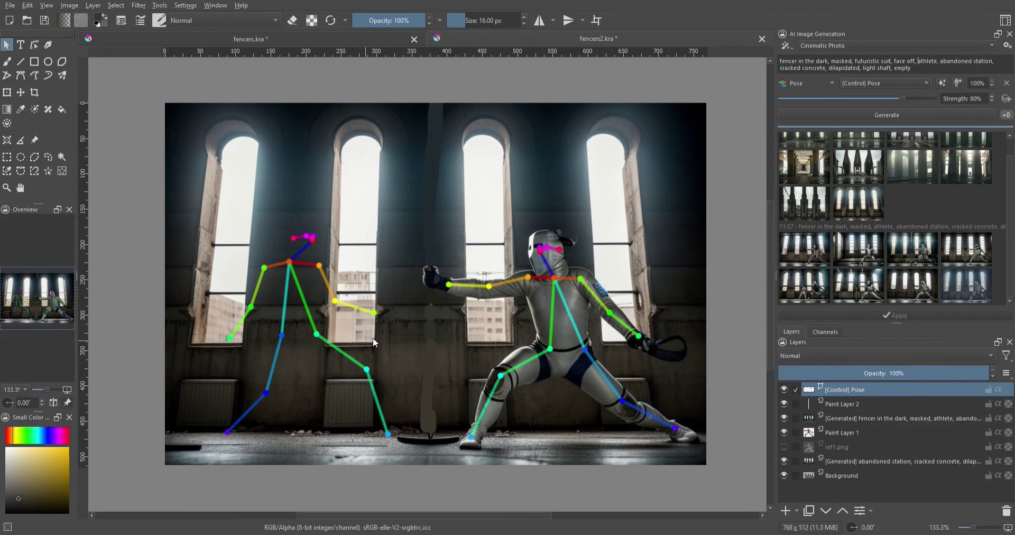
type("b")
key("Insert")
mouse_move(229, 427)
left_mouse_down()
mouse_move(280, 365)
mouse_move(288, 267)
mouse_move(303, 234)
mouse_move(375, 312)
left_mouse_up()
left_click_drag(317, 332, 389, 432)
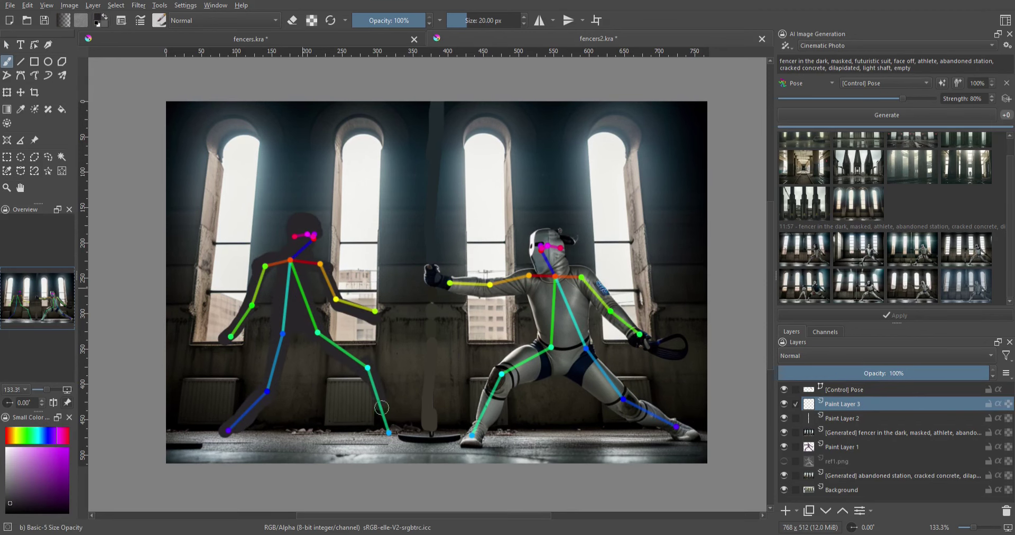
left_click_drag(227, 341, 265, 264)
left_click_drag(290, 235, 299, 215)
left_click_drag(282, 270, 274, 339)
left_click_drag(267, 385, 238, 417)
left_click_drag(338, 360, 375, 401)
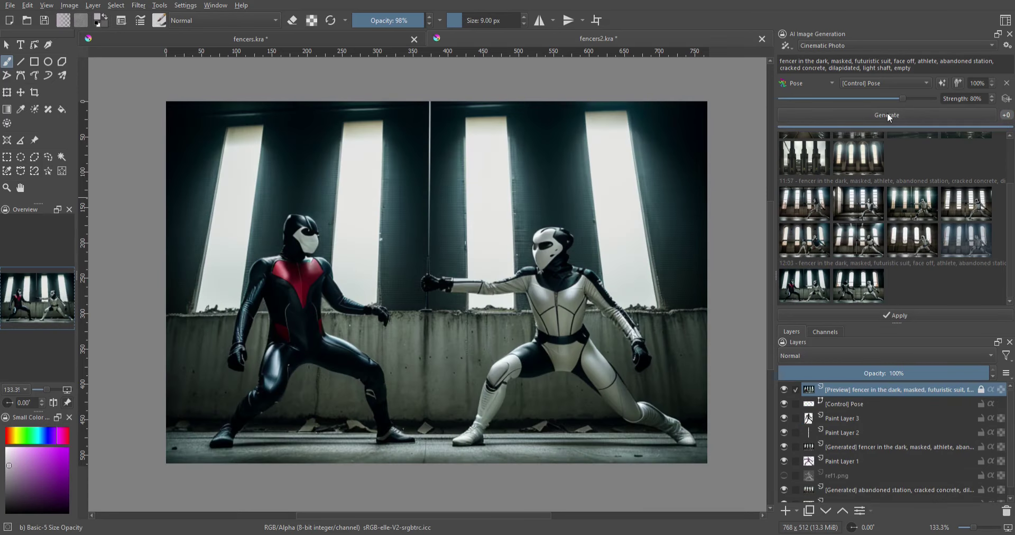
Step: Preview the new results to reach the black-and-silver fencers, then select the [Control] Pose layer
left_click(848, 288)
left_click(961, 286)
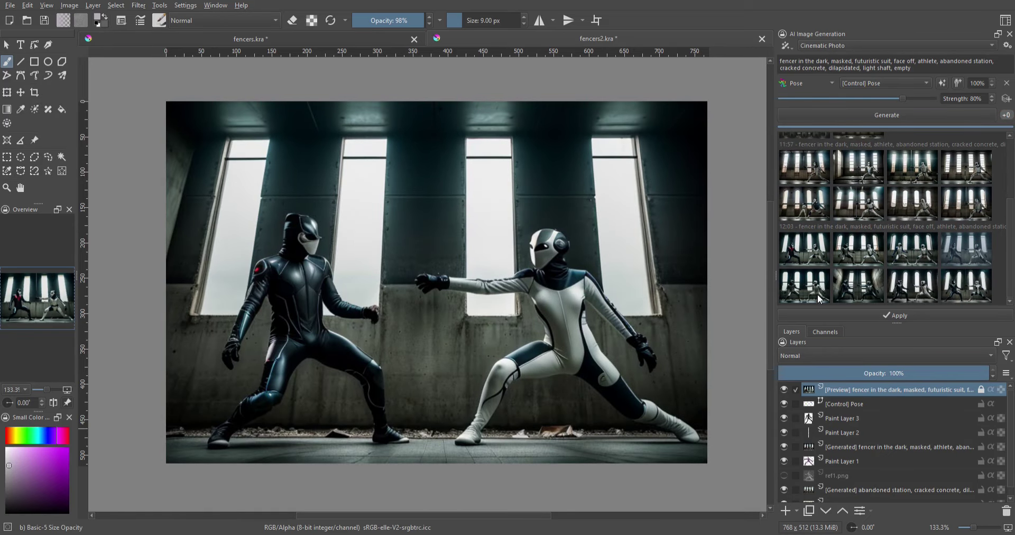
left_click(858, 294)
left_click(902, 282)
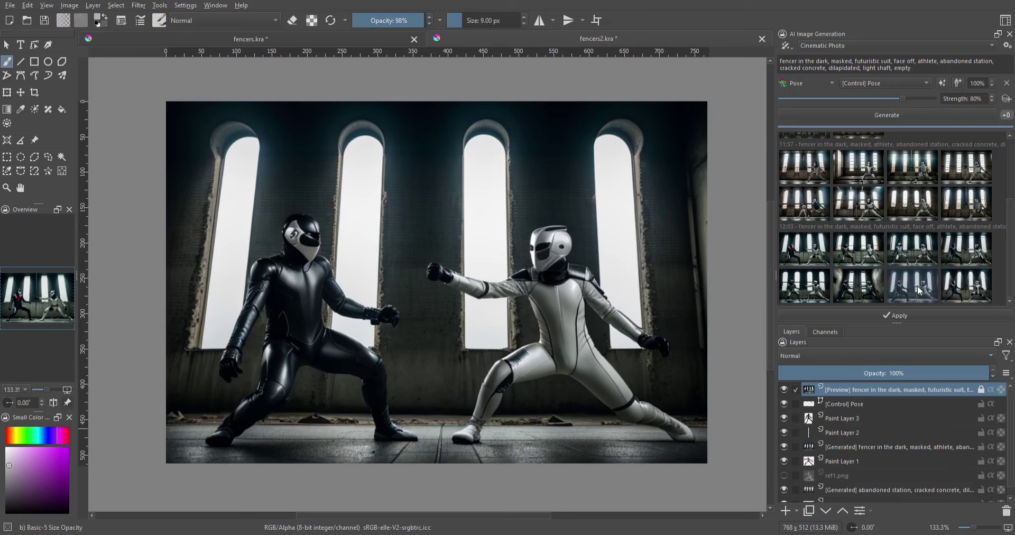
left_click(857, 409)
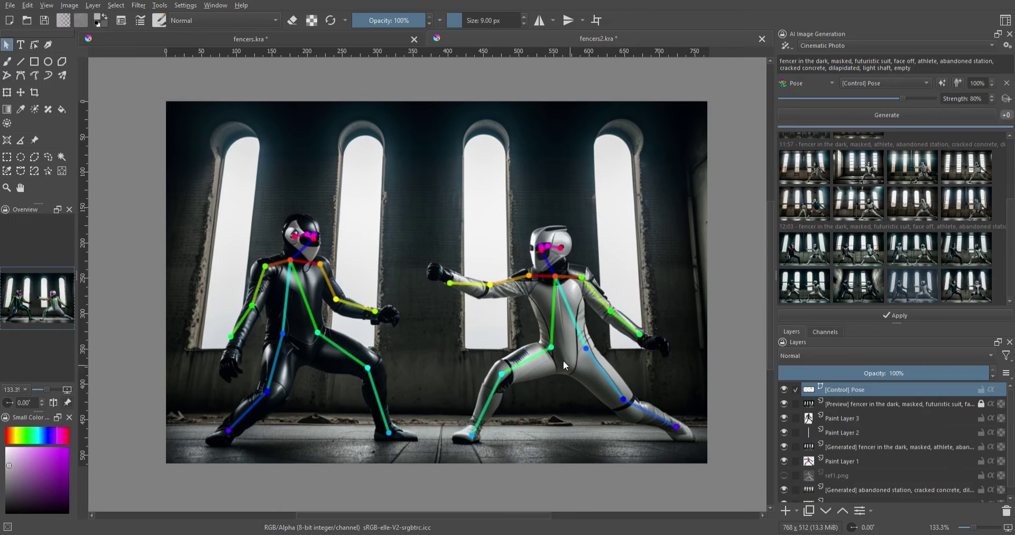
Step: Shift the left skeleton's head and torso joints, then generate and cycle through new results
left_click_drag(238, 222, 339, 270)
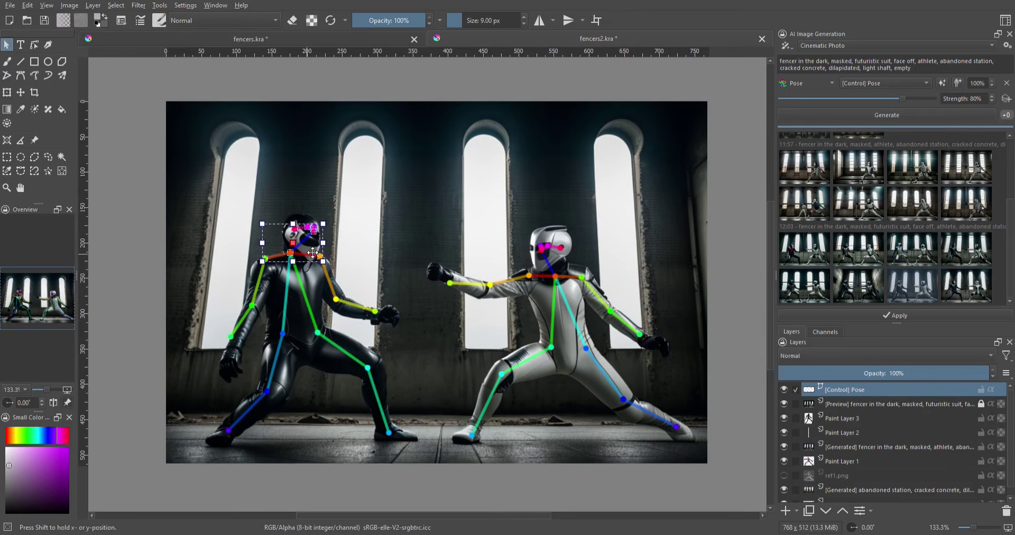
left_click_drag(283, 334, 312, 328)
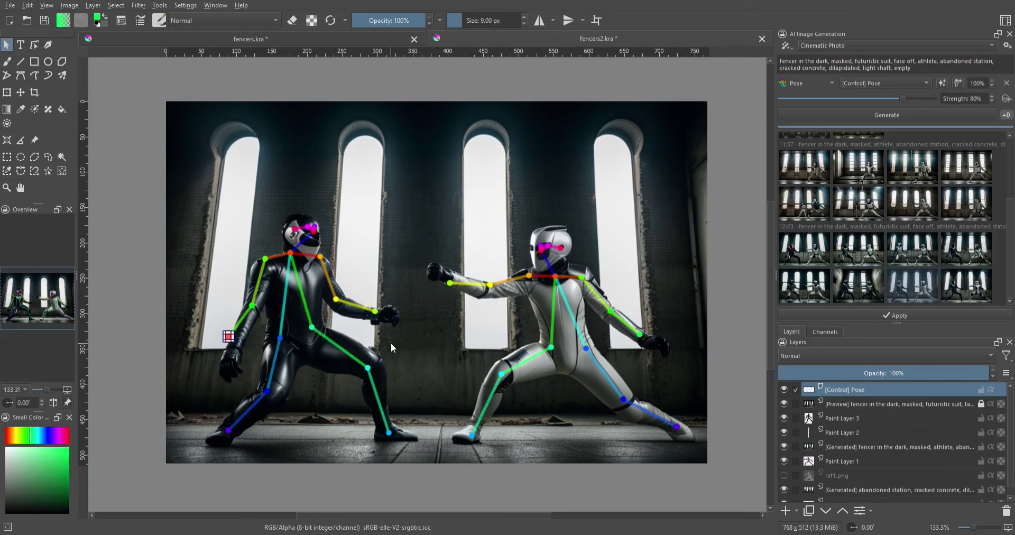
left_click(852, 113)
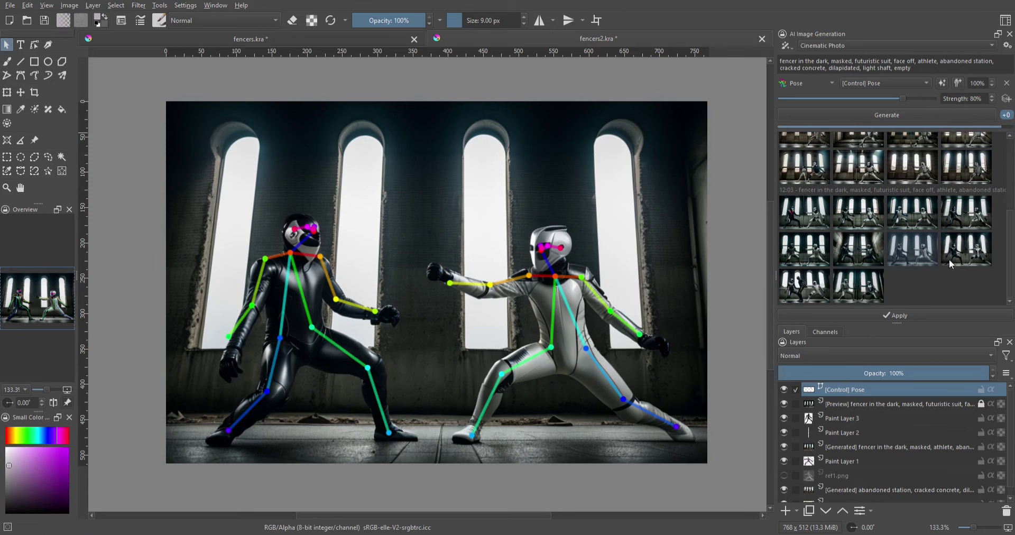
left_click(817, 287)
key("Right")
key("Right")
key("Right")
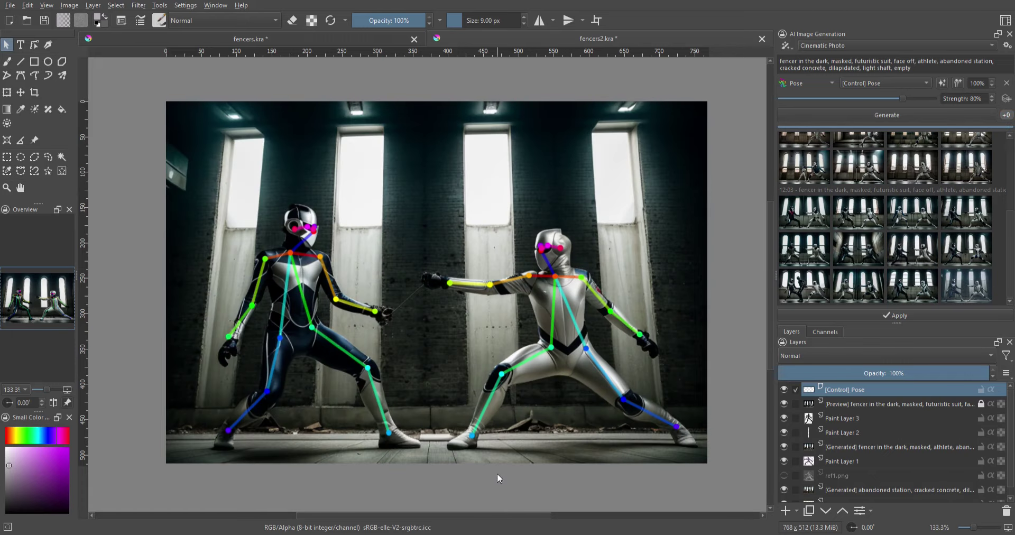
Step: Nudge the ankle joint, regenerate, hide the pose layer, and upscale the result to 1152x768
left_click_drag(389, 432, 398, 432)
left_click(887, 114)
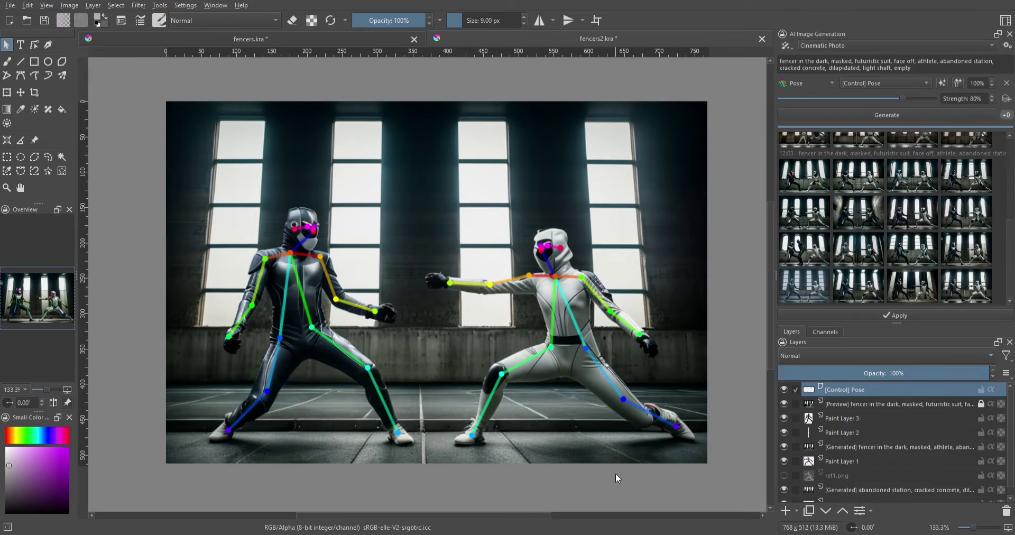
left_click(784, 390)
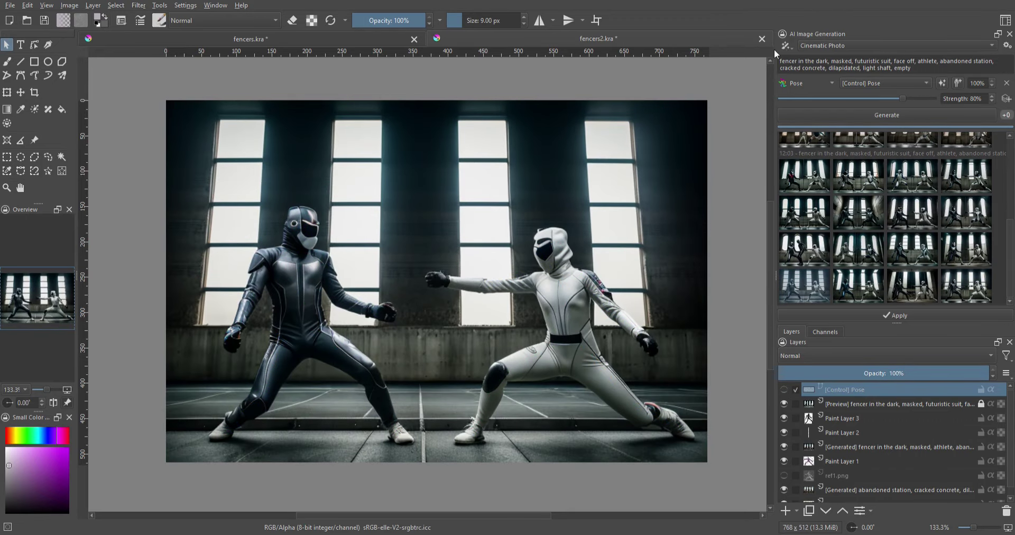
left_click(830, 144)
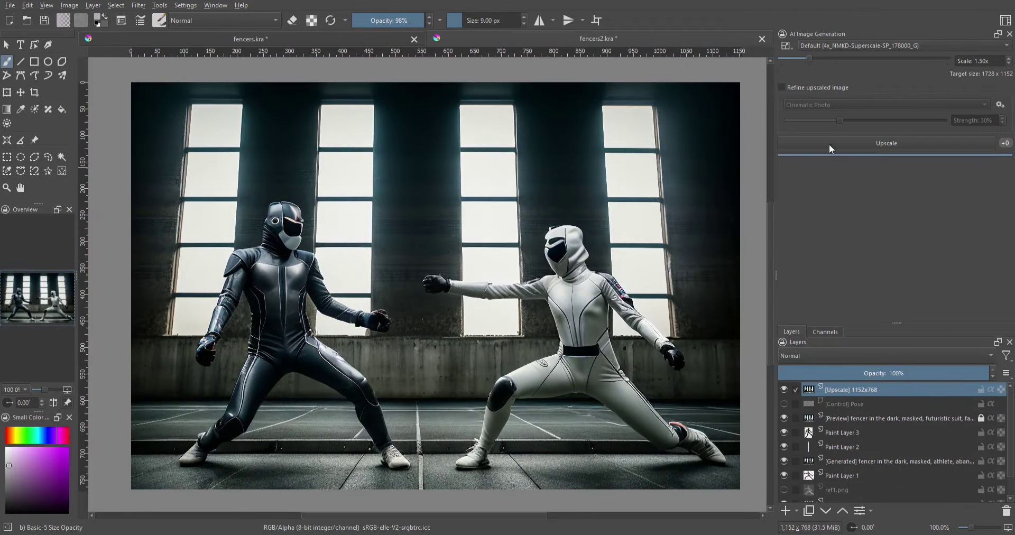
Step: Regenerate the upscale at 60% strength, apply the blue-suited fencer result, and sketch a sabre guard
scroll(972, 104, "down", 3)
left_click(901, 116)
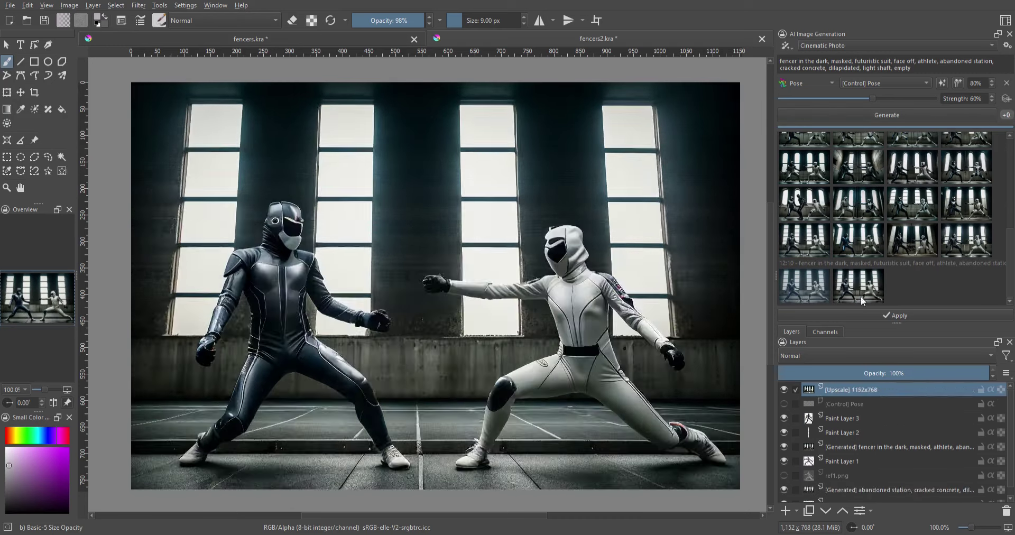
left_click(861, 295)
left_click(809, 291)
left_click(846, 293)
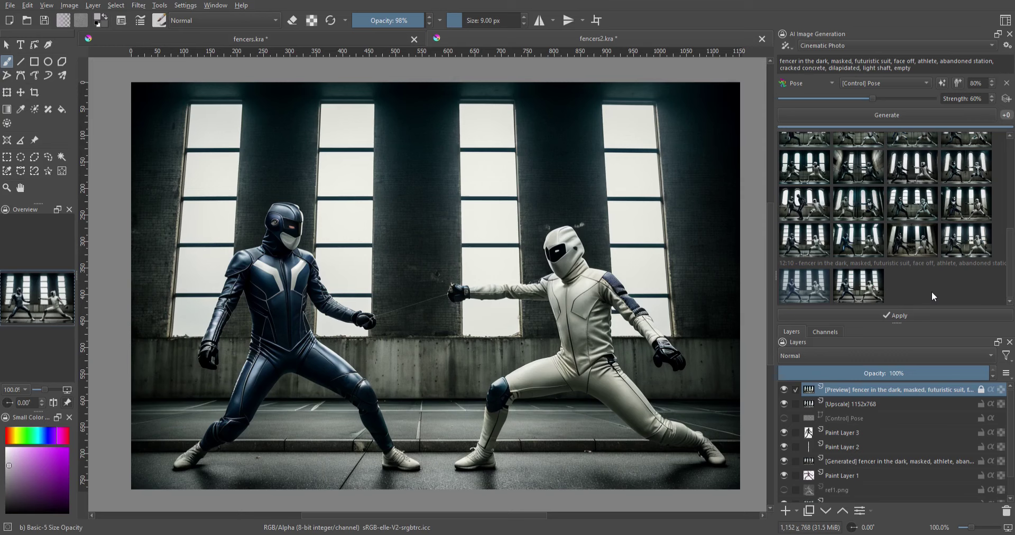
left_click(899, 315)
scroll(447, 291, "up", 2)
left_click_drag(309, 272, 294, 291)
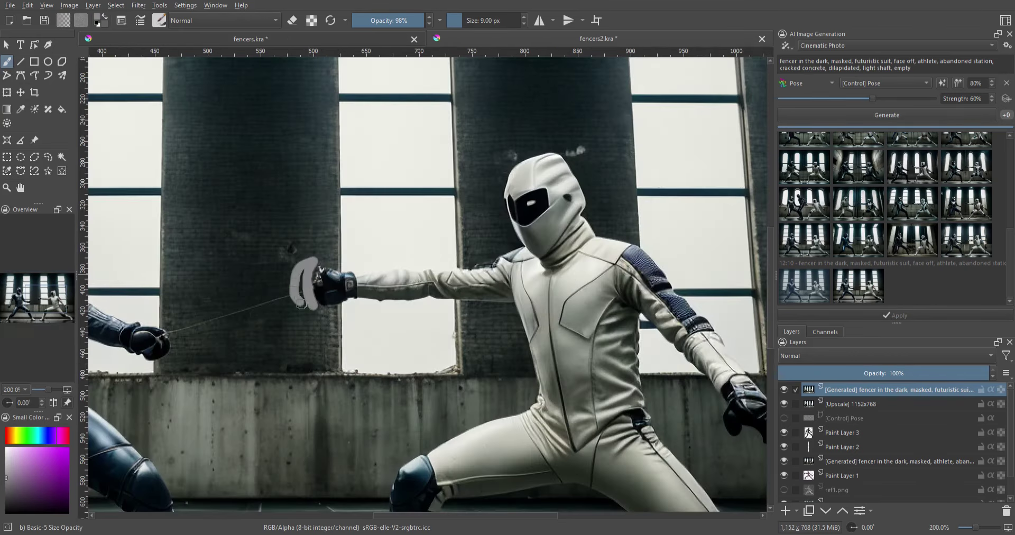
Step: Paint a long grey sabre blade between the fencers, erasing stray parts, on a new layer
left_click_drag(430, 269, 260, 299)
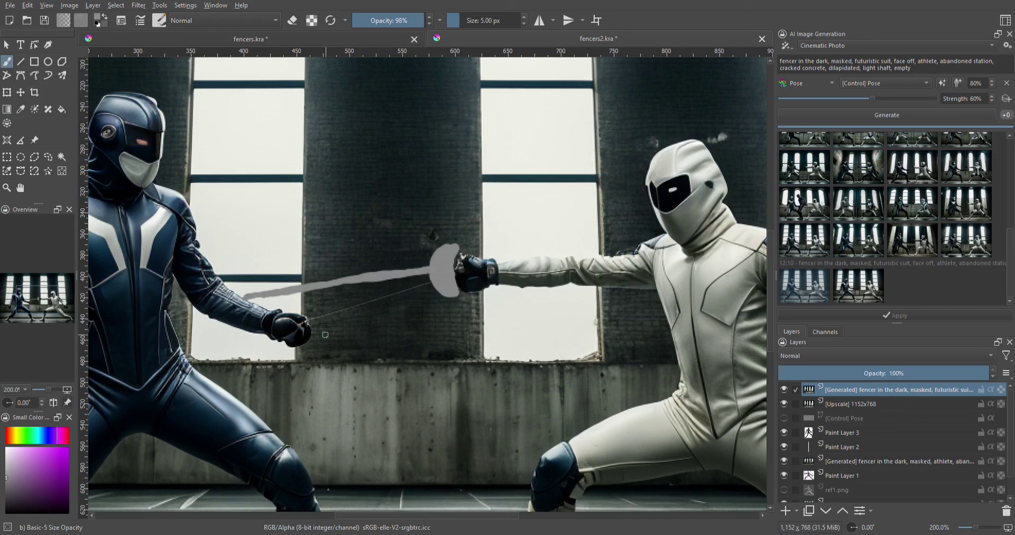
key("e")
mouse_move(323, 326)
left_mouse_down()
mouse_move(391, 280)
mouse_move(404, 247)
left_mouse_up()
key("e")
key("Insert")
key("e")
Step: Draw a freehand selection around the crossing blades
key("minus")
left_click_drag(312, 412, 333, 457)
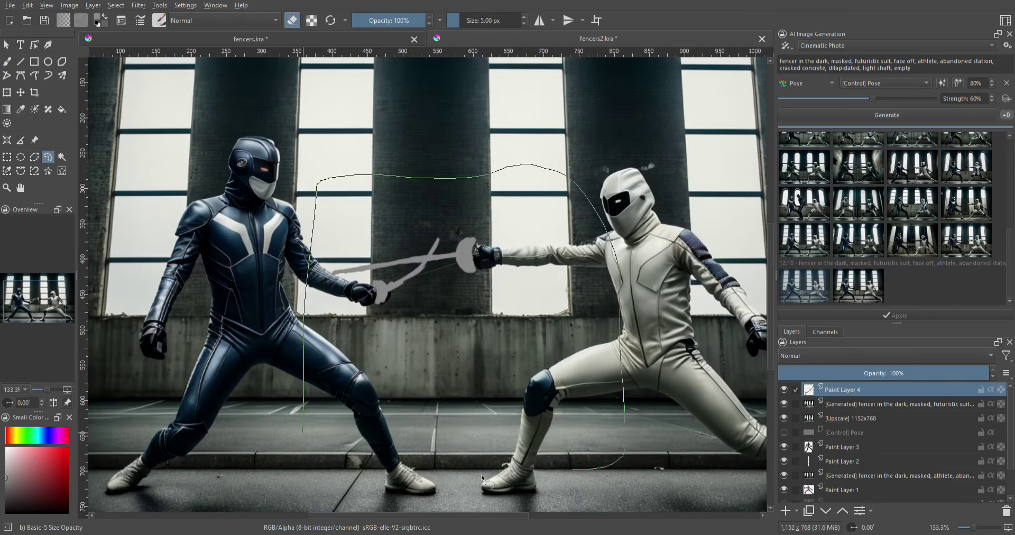
left_click(871, 115)
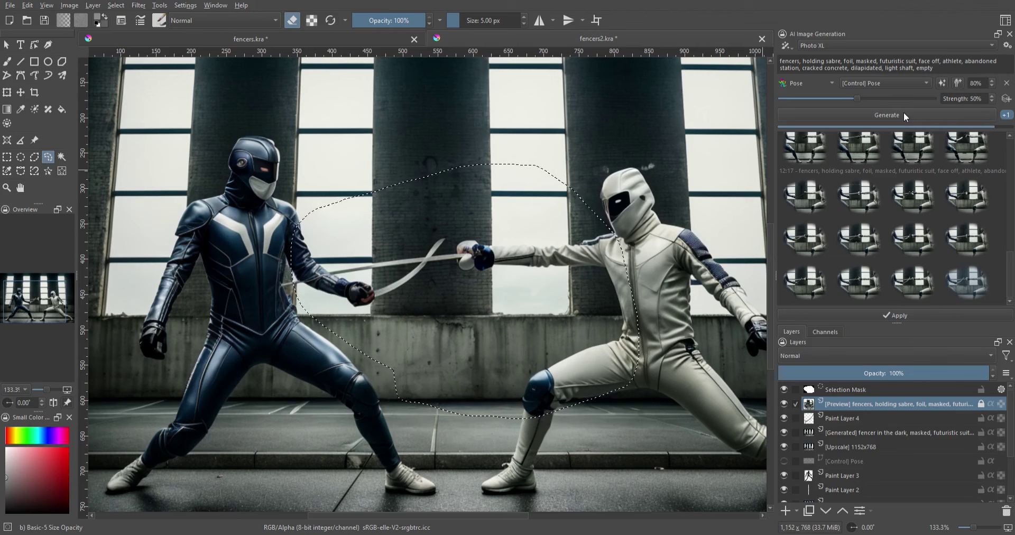
Step: Preview the newest crossed-sabre generation and apply it as a new layer
left_click(805, 280)
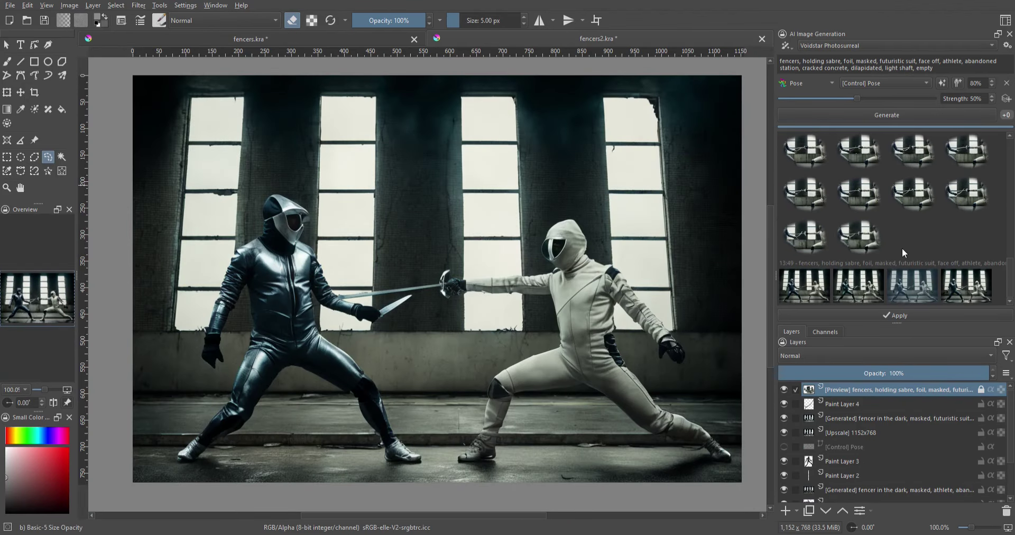
left_click(898, 316)
Step: Erase the white fencer's head and torso with a 160 px airbrush to reveal the earlier version
key("b")
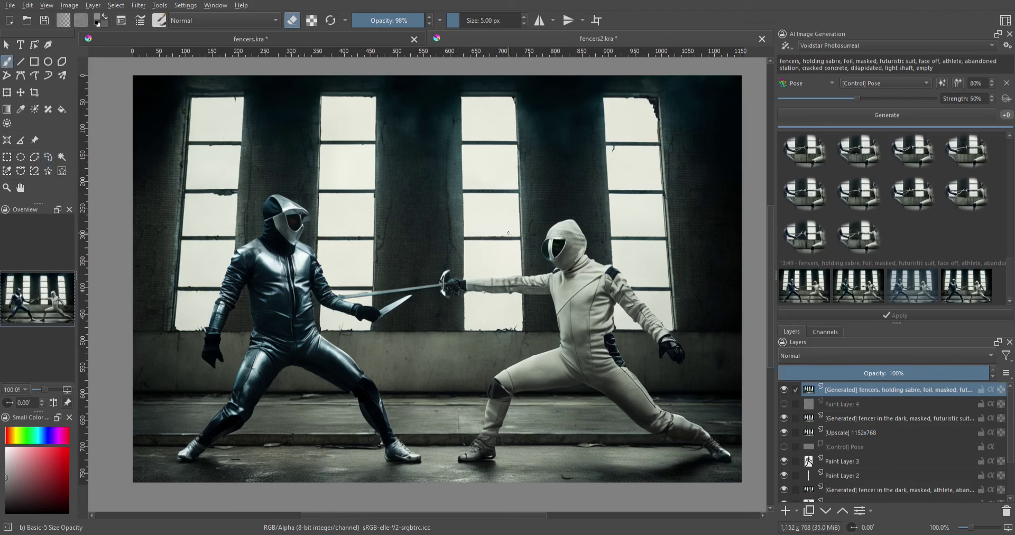
key("bracketright")
key("bracketright")
key("bracketright")
mouse_move(555, 236)
left_mouse_down()
mouse_move(575, 310)
mouse_move(277, 345)
mouse_move(303, 261)
left_mouse_up()
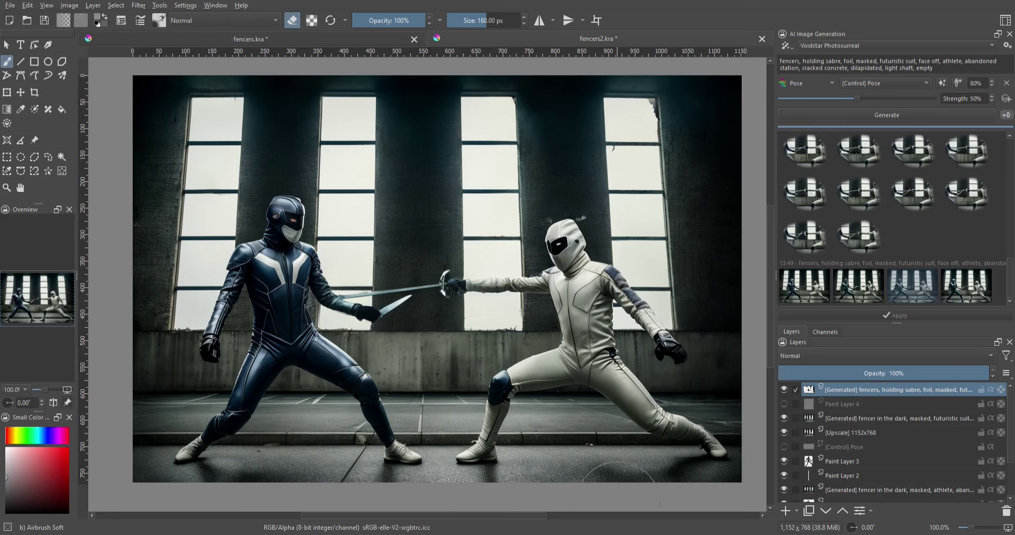
key("plus")
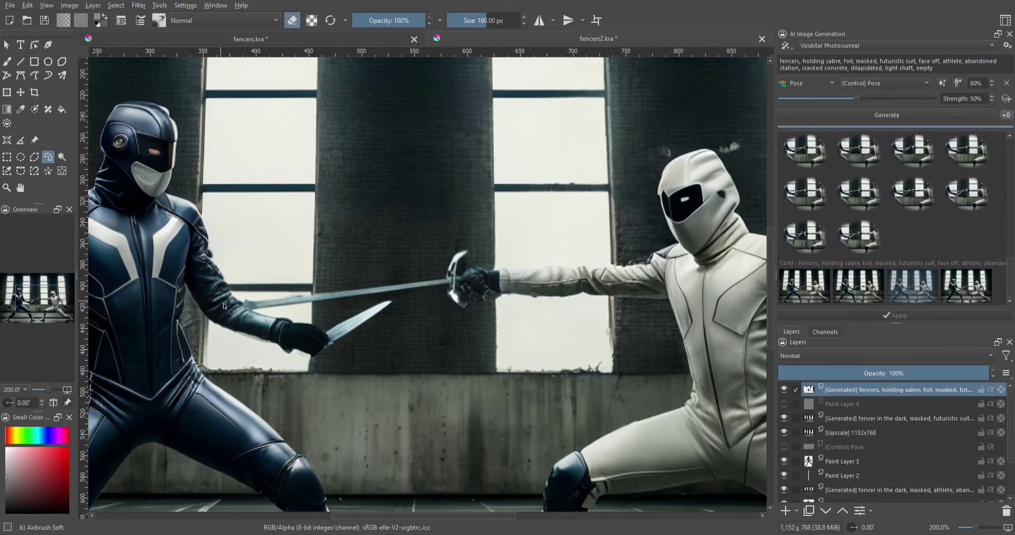
Step: Copy the sabre guard to a new layer and move it into the black fencer's hand
left_click_drag(467, 276, 328, 332)
key("ctrl+j")
key("ctrl+t")
mouse_move(378, 360)
left_mouse_down()
mouse_move(416, 364)
mouse_move(390, 363)
left_mouse_up()
key("Return")
key("ctrl+shift+a")
Step: Draw a straight grey blade from the black fencer's guard across the other sabre
key("b")
left_click(422, 291, "ctrl")
key("v")
left_click_drag(338, 325, 477, 236)
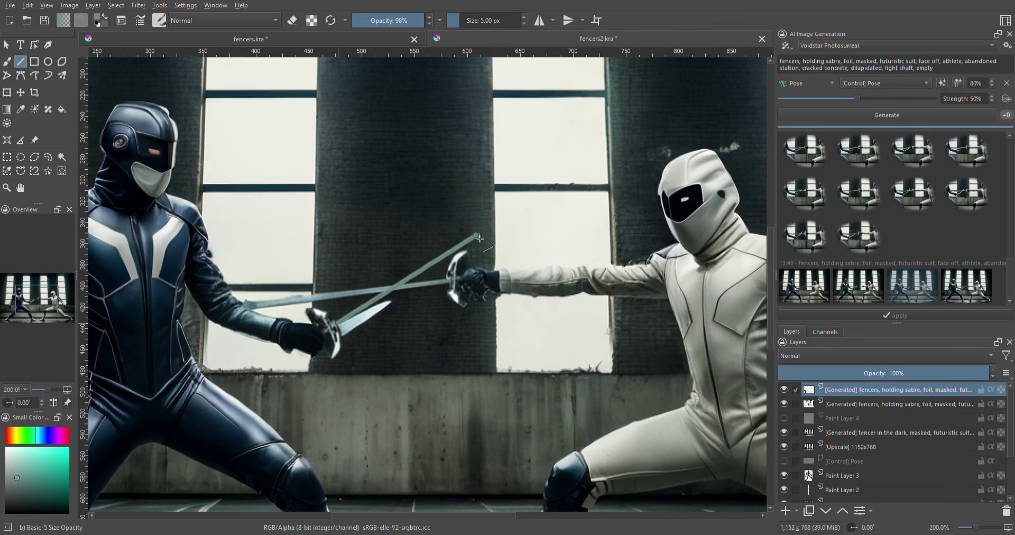
right_click(391, 248)
left_click(370, 316, "ctrl")
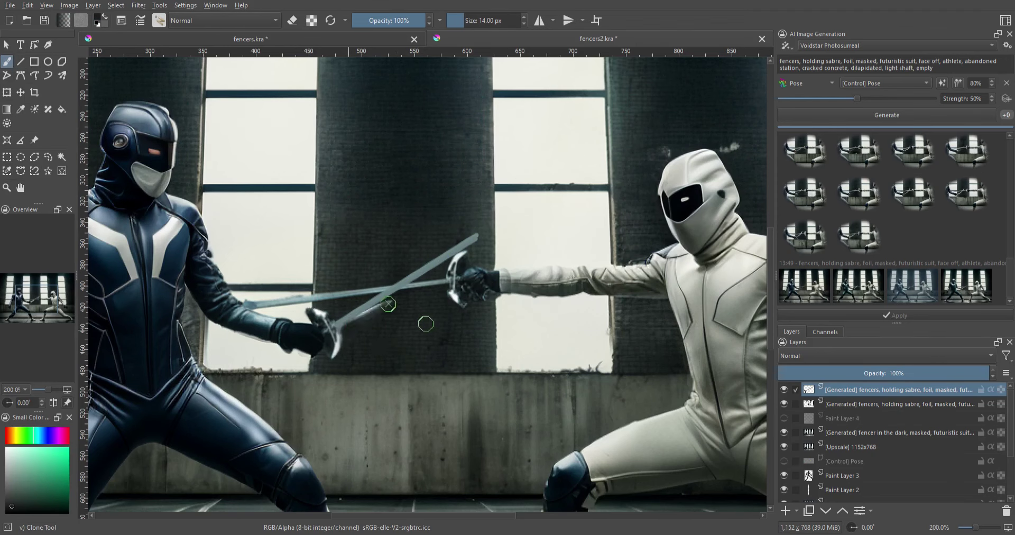
Step: Regenerate the whole scene at 40% strength and keep the chosen variation as a layer
key("1")
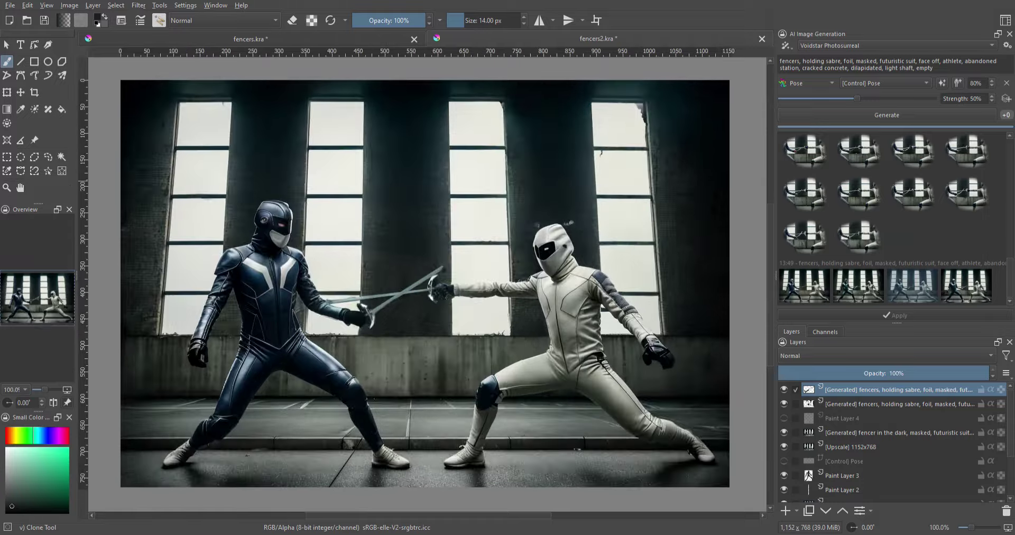
left_click_drag(858, 99, 842, 99)
left_click(869, 116)
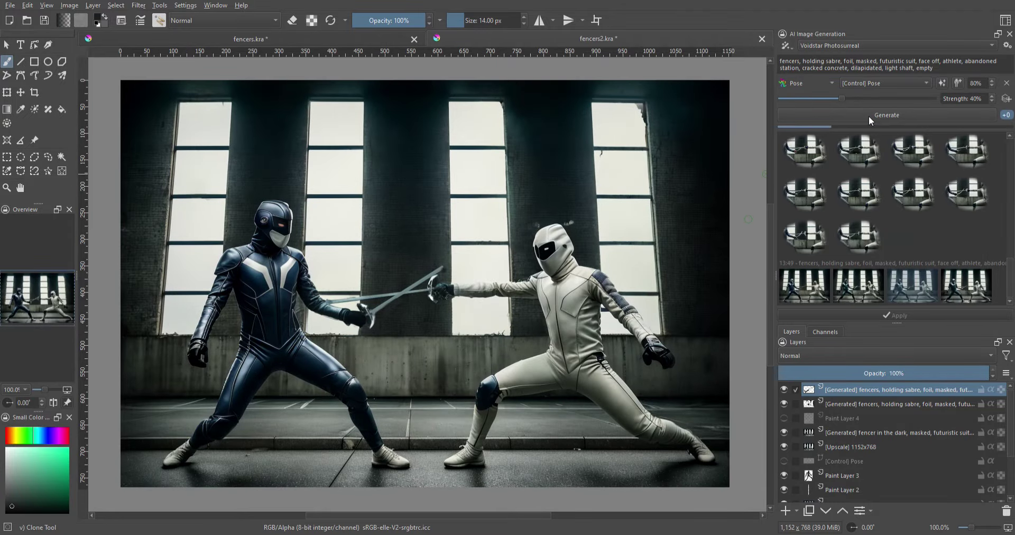
double_click(801, 287)
key("slash")
key("bracketleft")
key("bracketleft")
key("bracketleft")
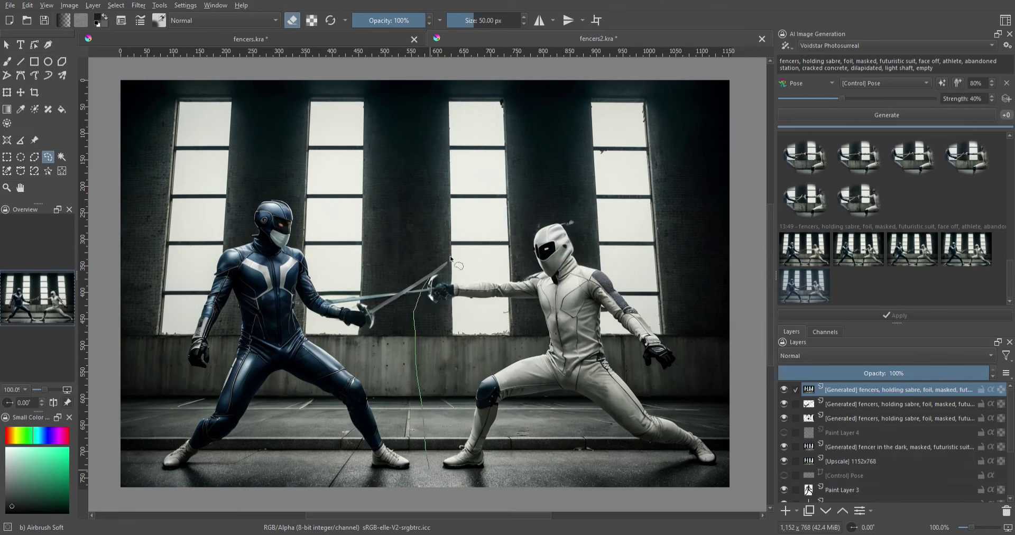
Step: Lasso the white fencer and generate with prompt 'female fencer radiant' at 60% strength
left_click_drag(417, 320, 449, 248)
type("female fencer")
type("radiant")
left_click(899, 97)
left_click(891, 112)
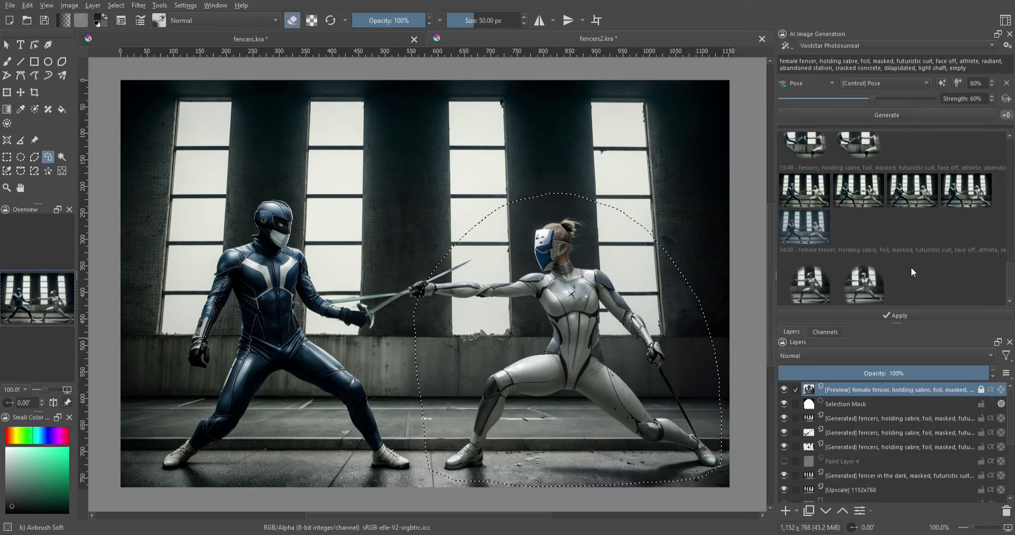
Step: Compare female fencer variations, apply the chosen one, and erase the extra sabre from her rear hand
left_click(862, 286)
left_click(918, 294)
left_click(953, 283)
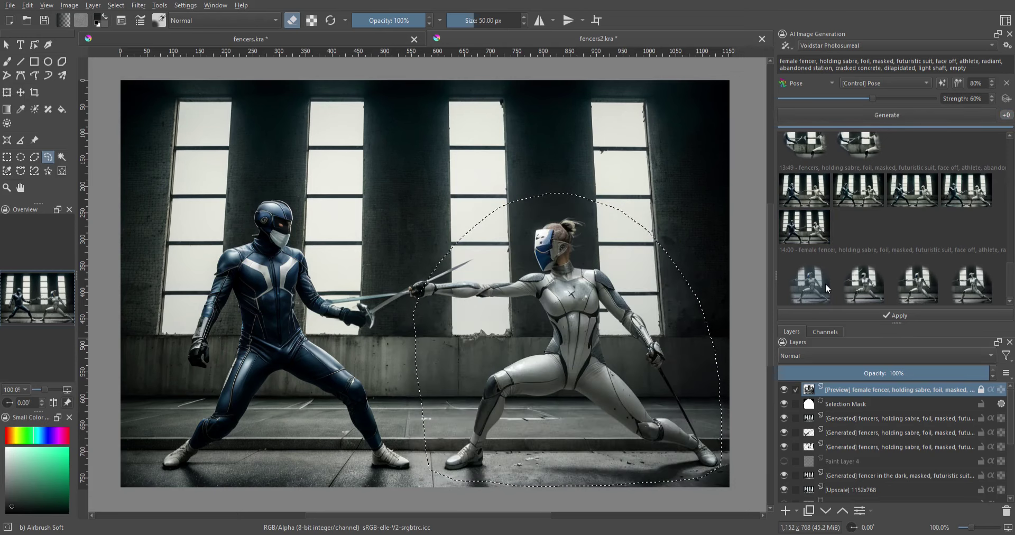
left_click(866, 113)
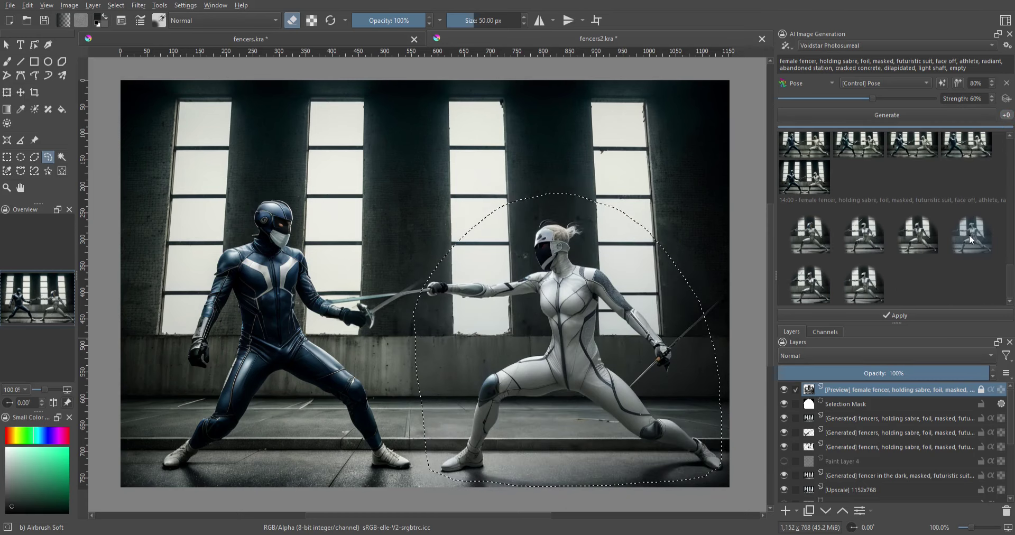
left_click(894, 315)
mouse_move(661, 354)
left_mouse_down()
mouse_move(643, 386)
mouse_move(651, 341)
left_mouse_up()
left_click_drag(153, 470, 156, 473)
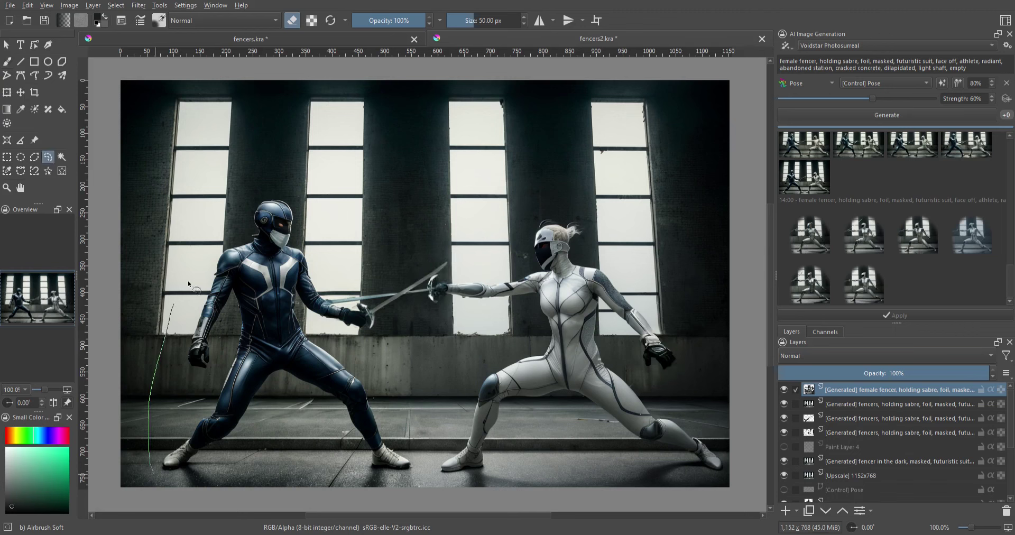
Step: Swap 'radiant' for 'assassin', regenerate the black fencer, apply a variation, and erase a stray blade piece
double_click(972, 61)
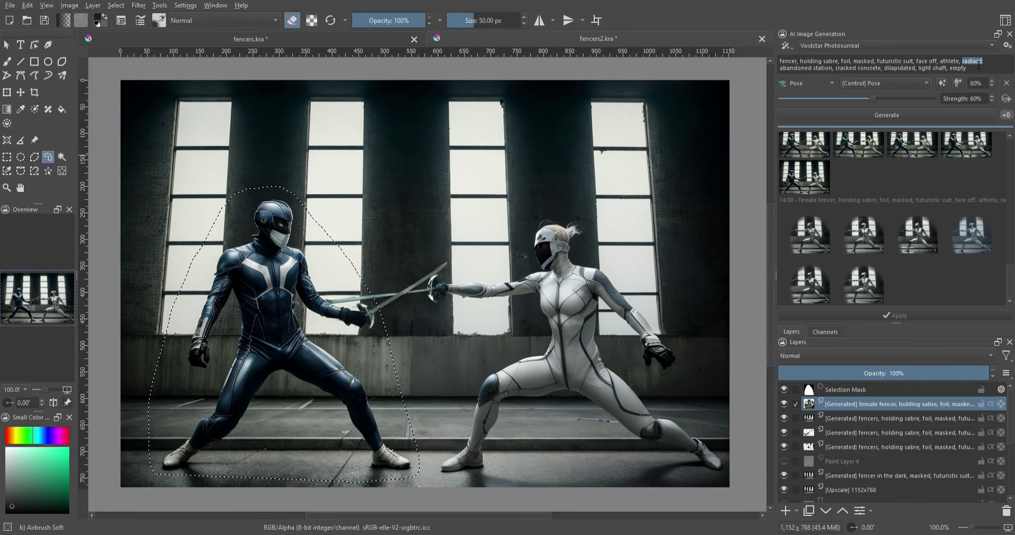
type("assassin")
left_click(877, 114)
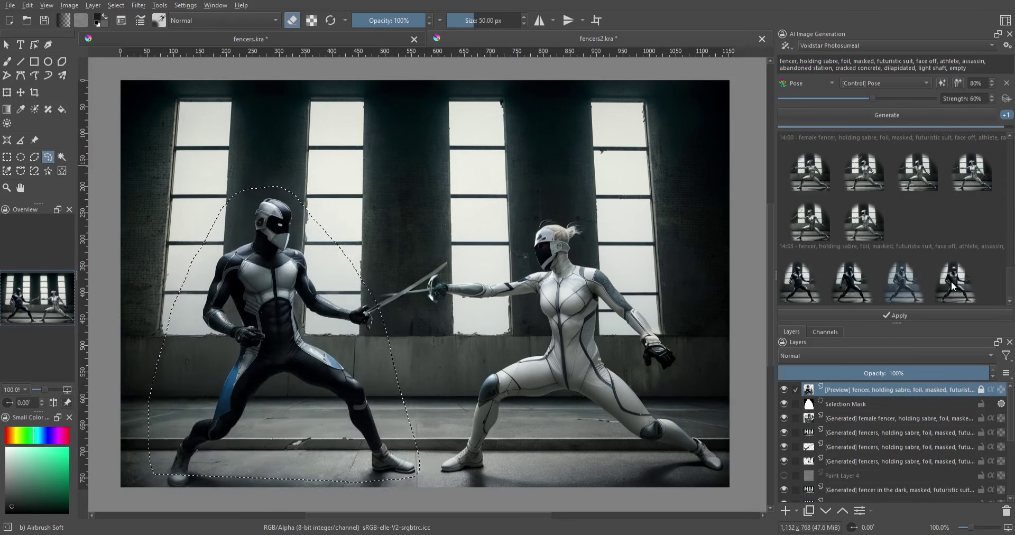
key("Up")
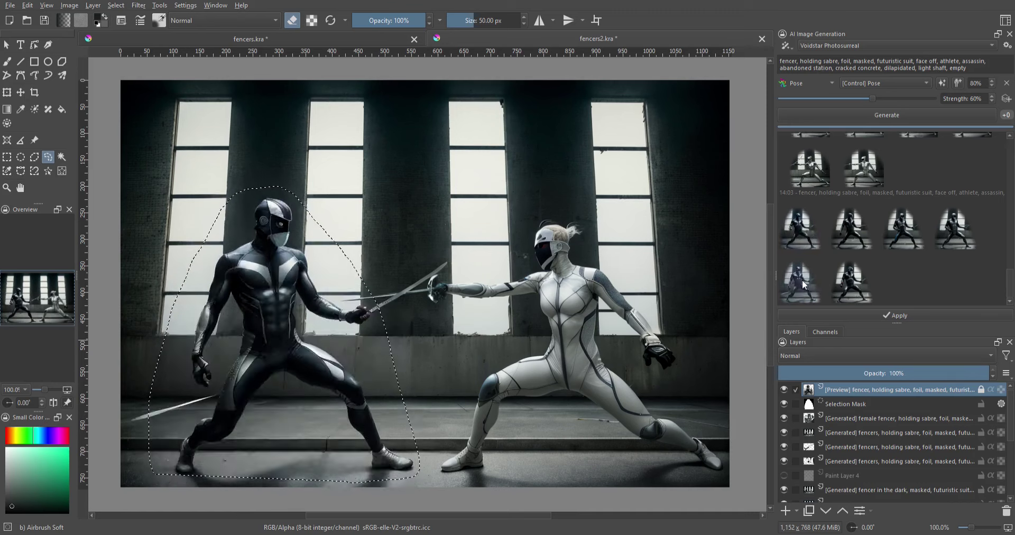
key("Right")
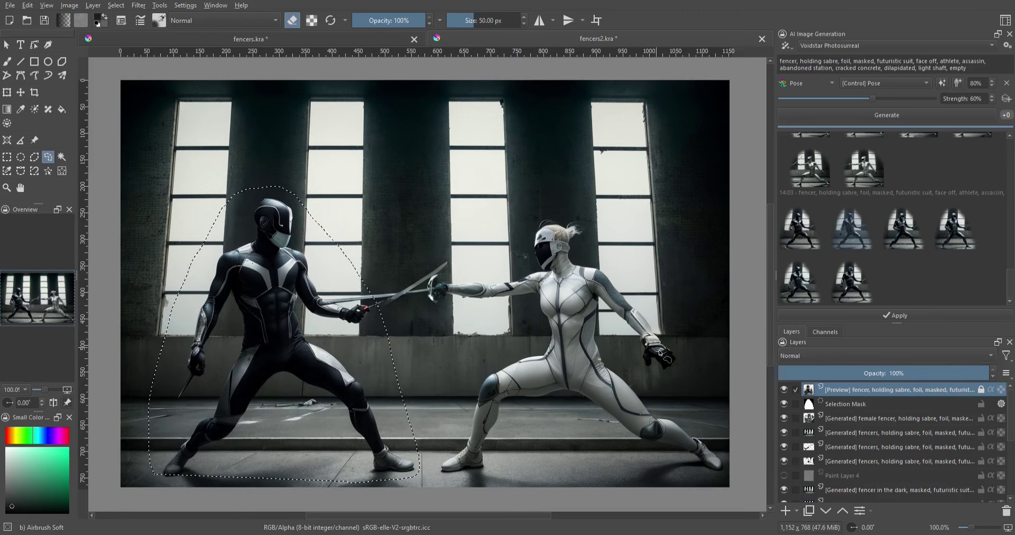
left_click(899, 315)
key("b")
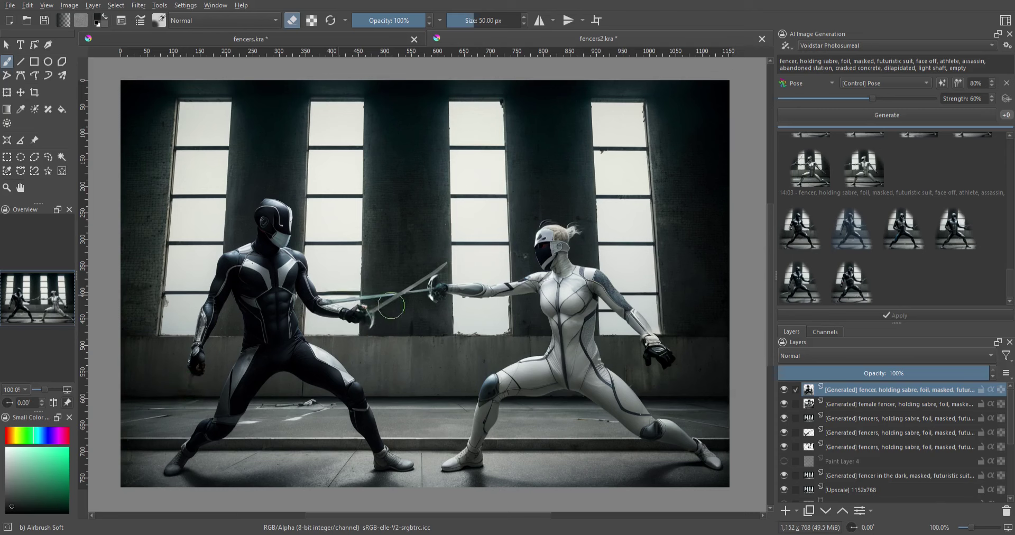
left_click_drag(339, 299, 366, 319)
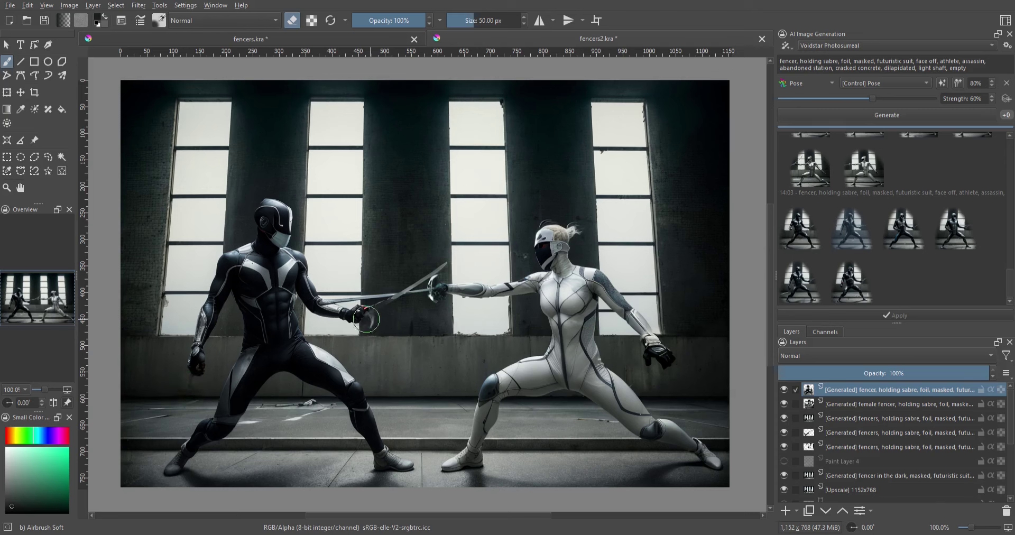
Step: Apply another black fencer variation and erase the stray blade along his forearm
double_click(846, 288)
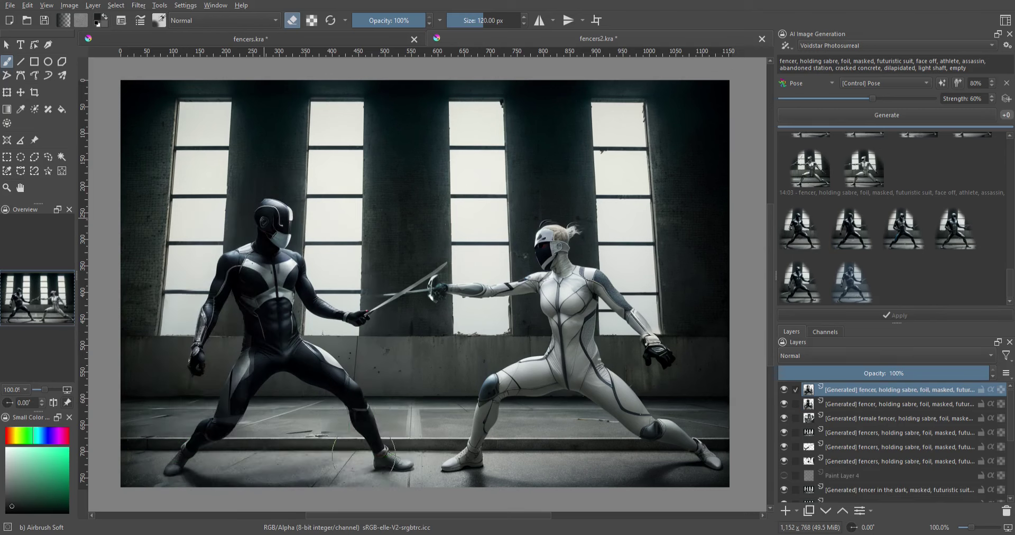
key("bracketleft")
key("bracketleft")
key("bracketleft")
left_click_drag(320, 302, 385, 289)
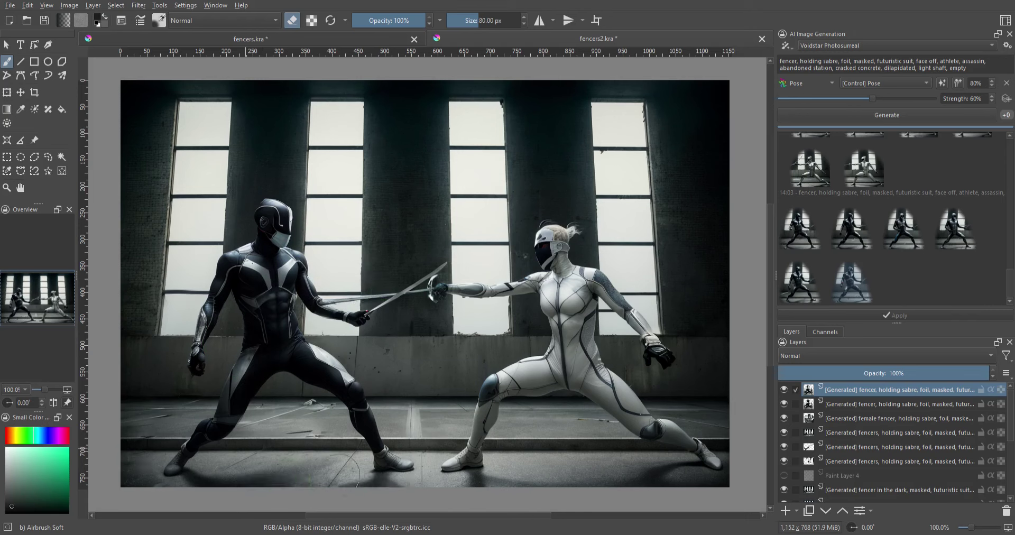
Step: Repaint the blade fragments in sampled greys with a brush shrunk to 1 px
key("slash")
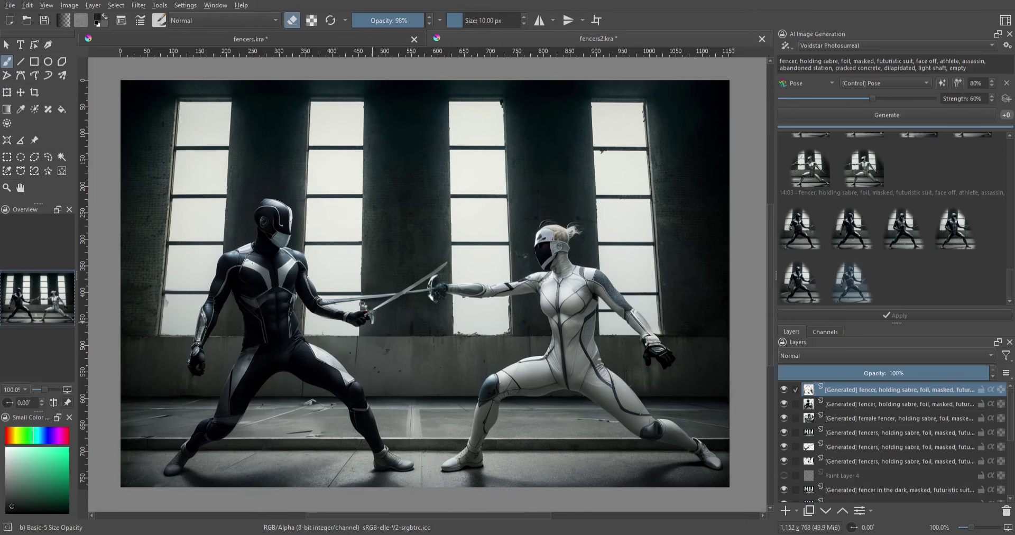
key("e")
left_click(330, 302, "ctrl")
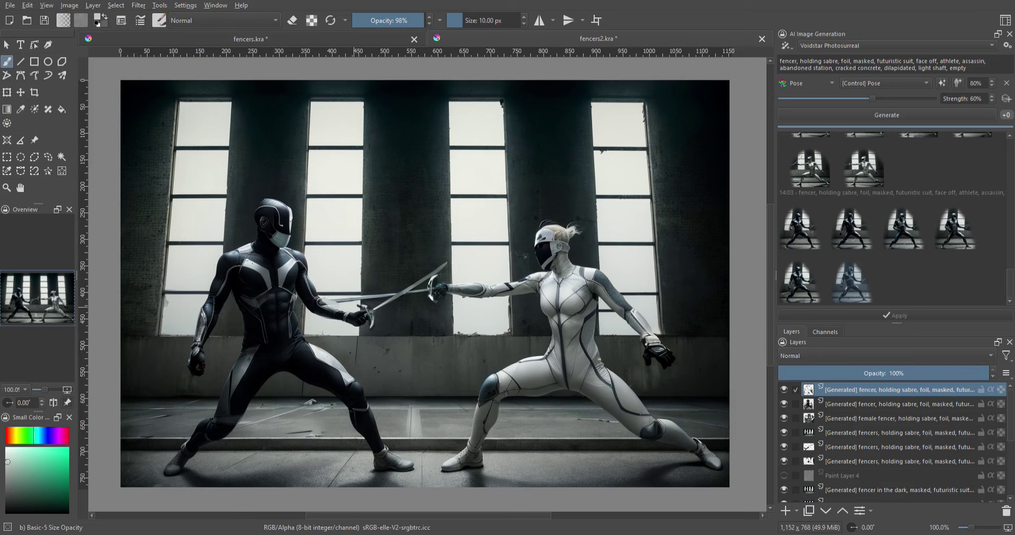
scroll(328, 300, "up", 1)
left_click(321, 298, "ctrl")
key("bracketleft")
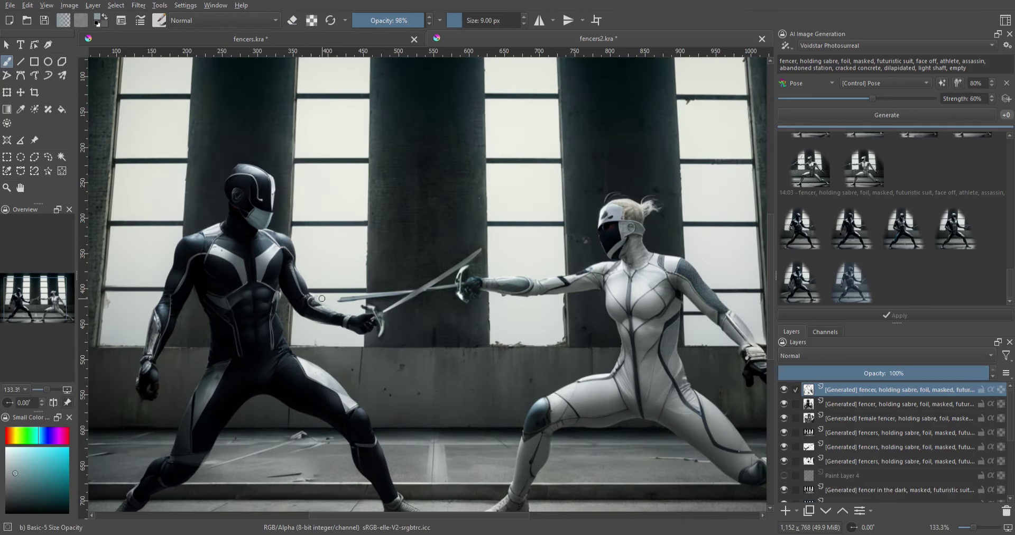
scroll(334, 299, "up", 6)
key("bracketleft")
key("bracketleft")
key("bracketleft")
left_click(276, 300, "ctrl")
scroll(276, 300, "down", 3)
scroll(276, 300, "down", 4)
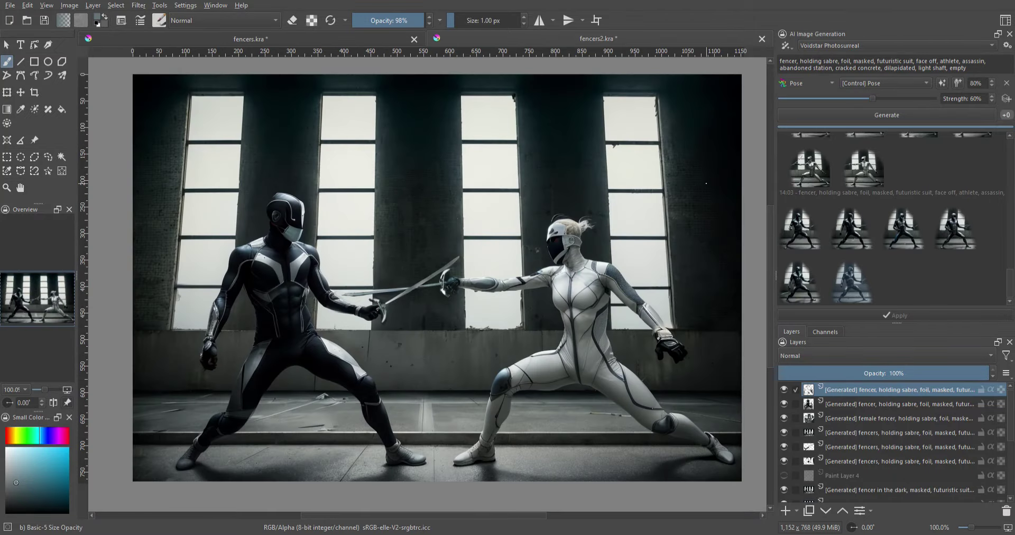
left_click(791, 44)
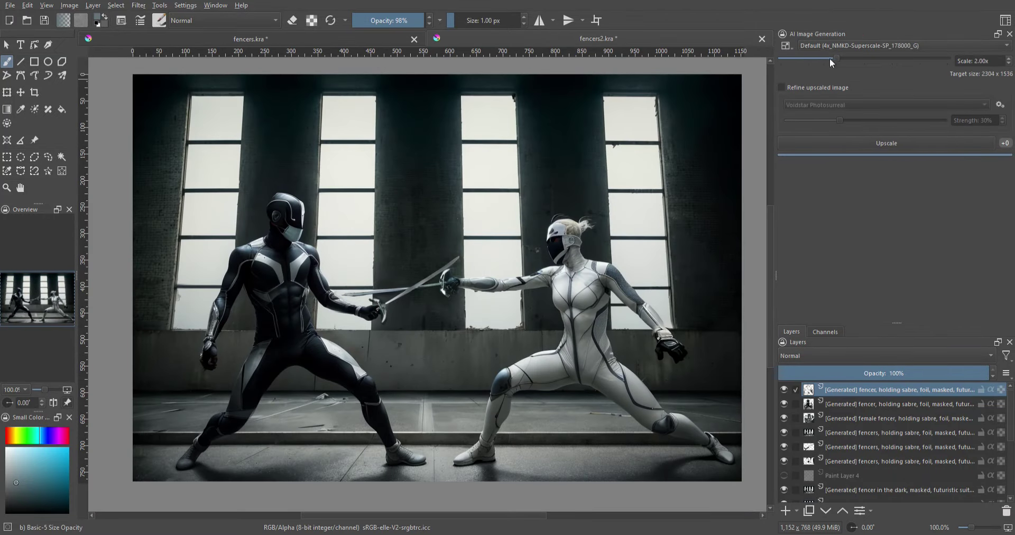
Step: Upscale the image 2x to 2304x1536 with refinement enabled at 35% strength
left_click(781, 88)
left_click_drag(839, 120, 865, 120)
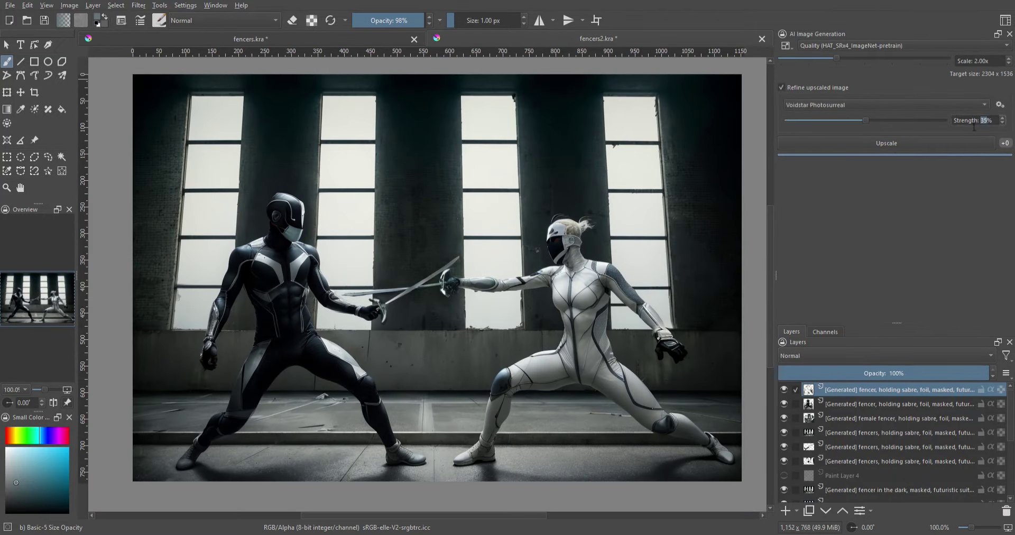
left_click(887, 143)
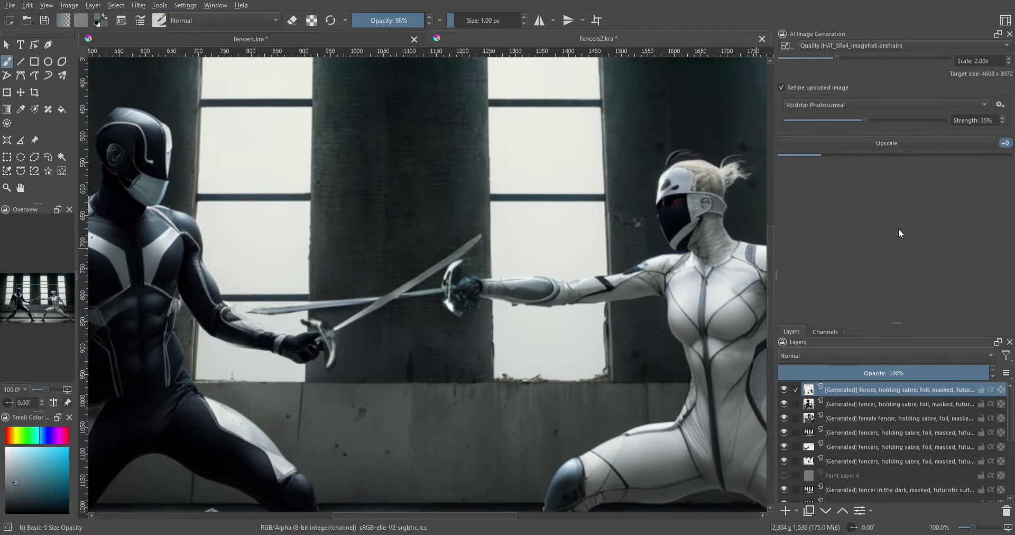